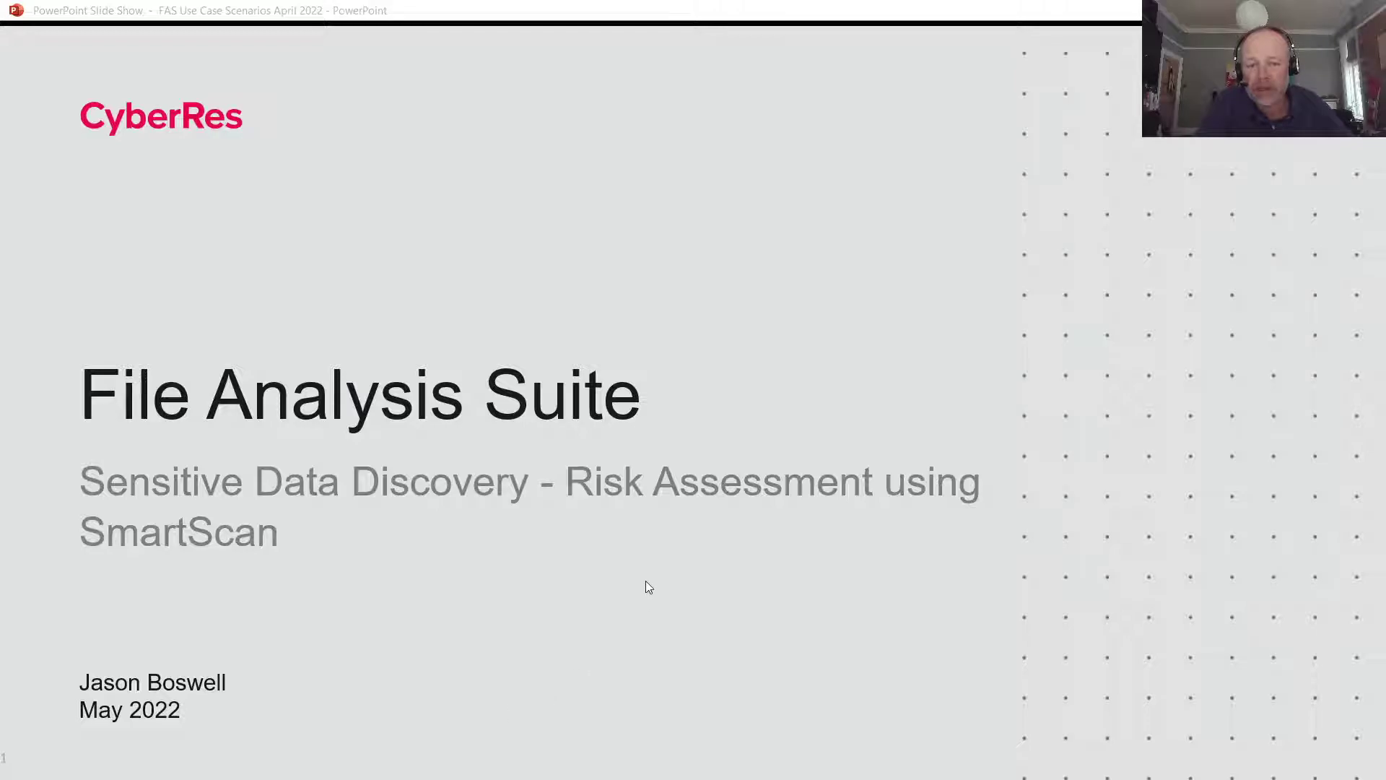
click(646, 582)
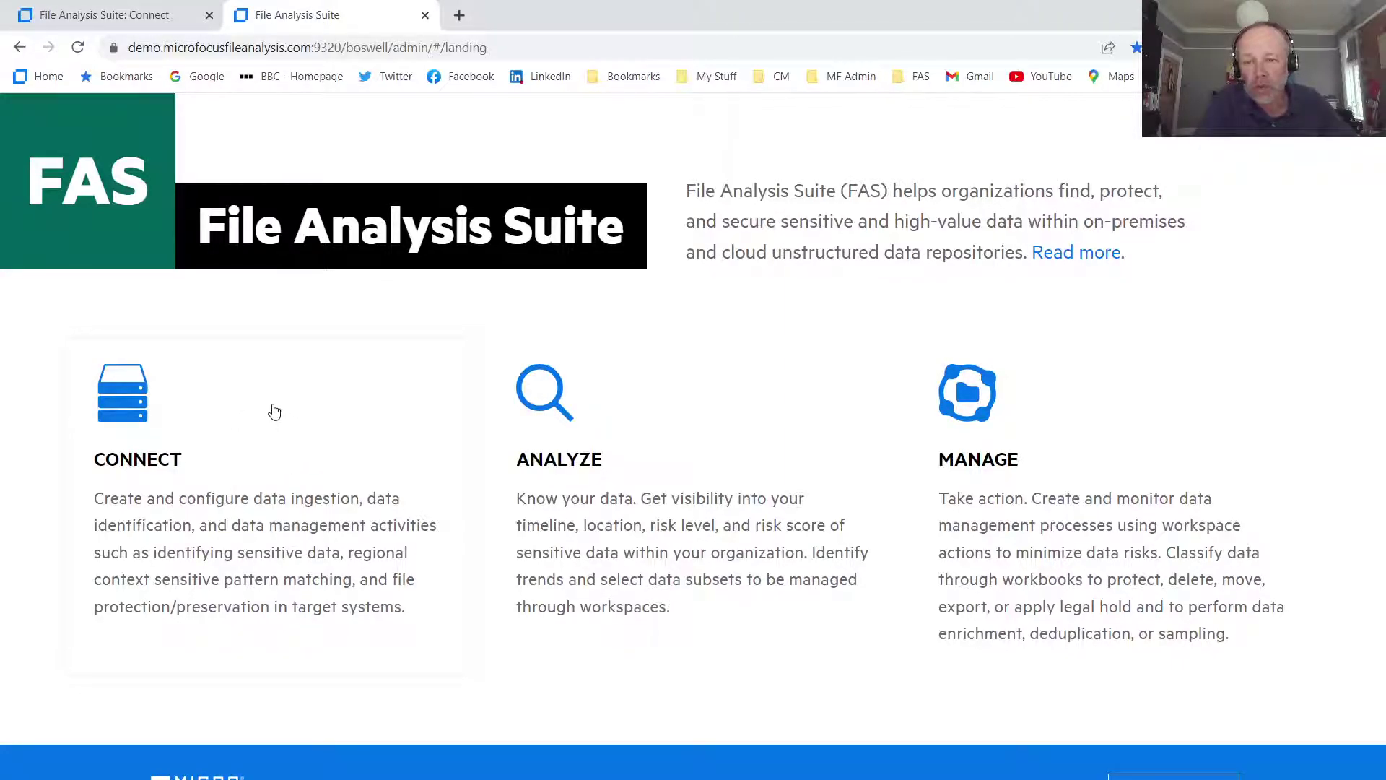
- Open the Connect area and review the agent clusters and the managed sources
click(221, 456)
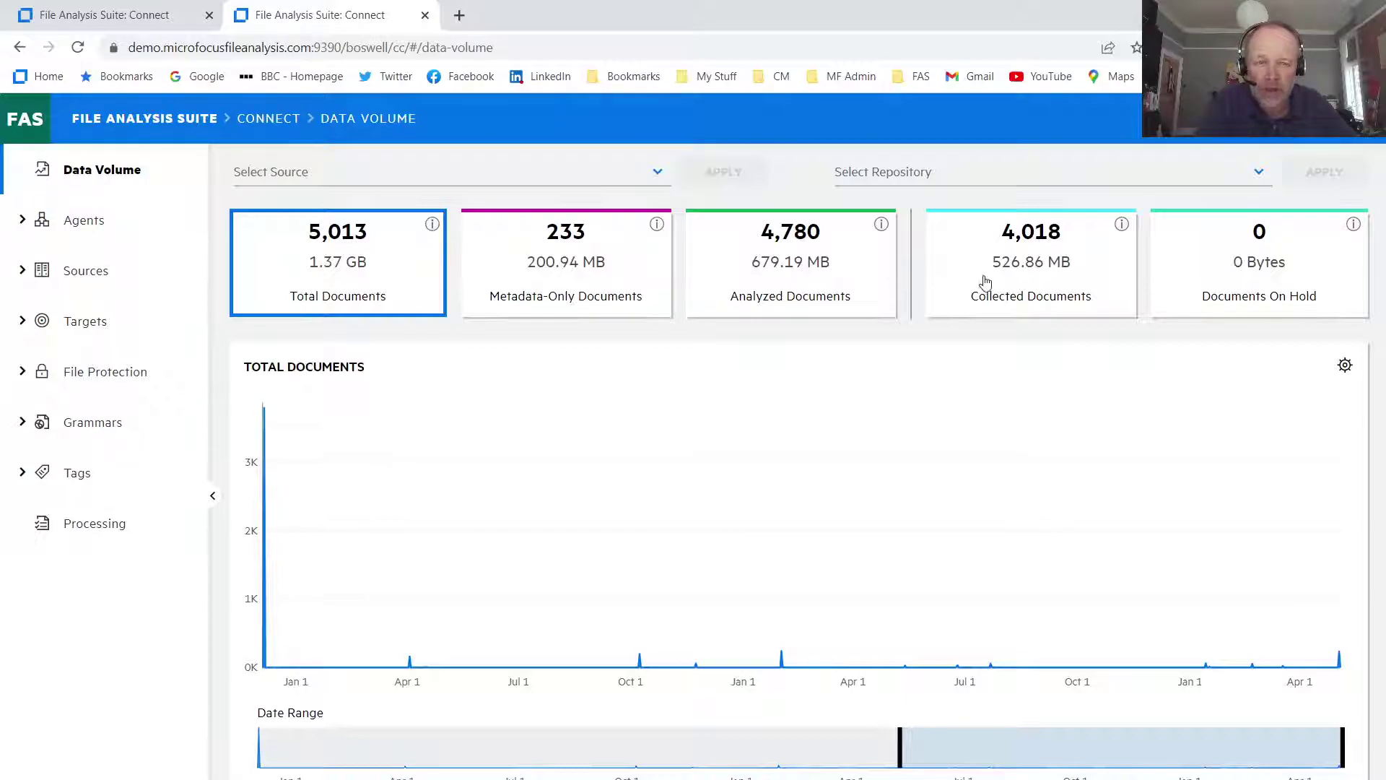
click(73, 226)
click(93, 266)
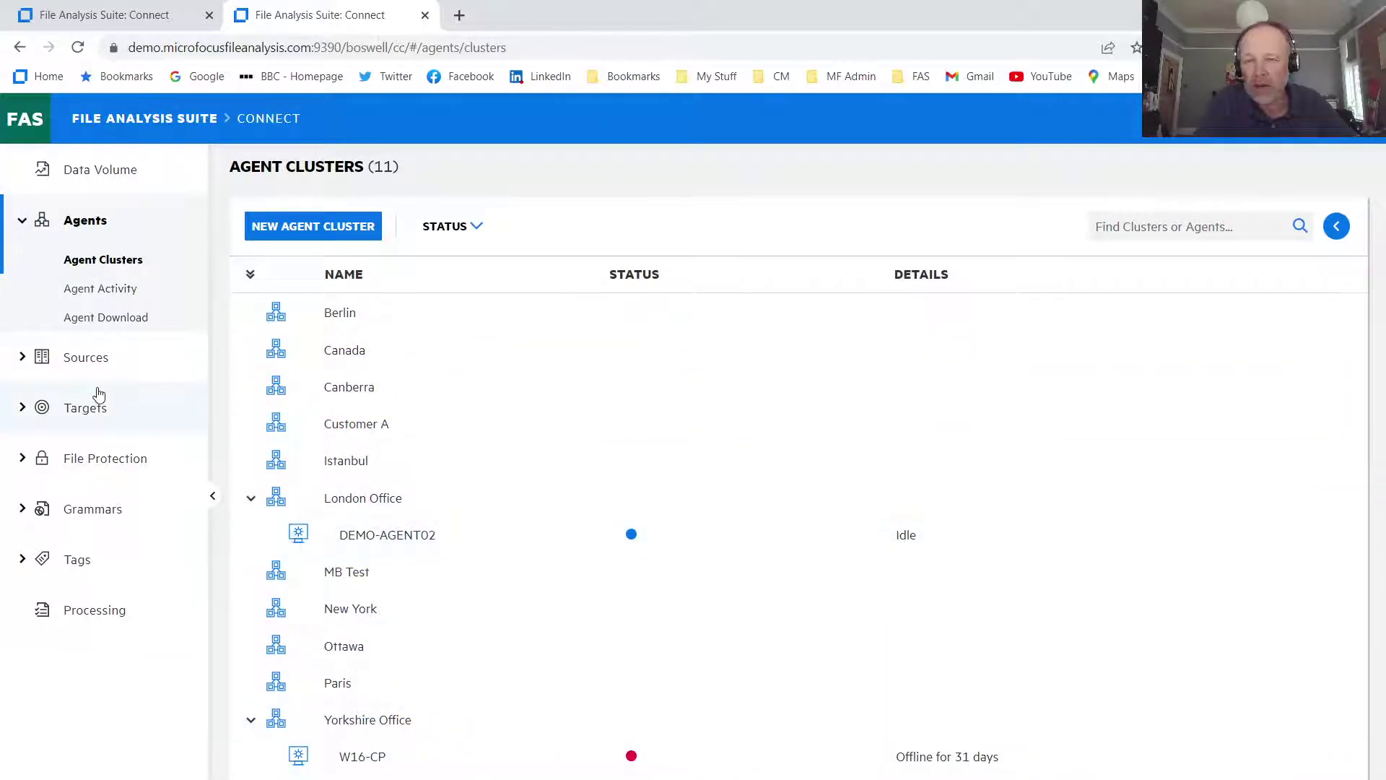
click(23, 359)
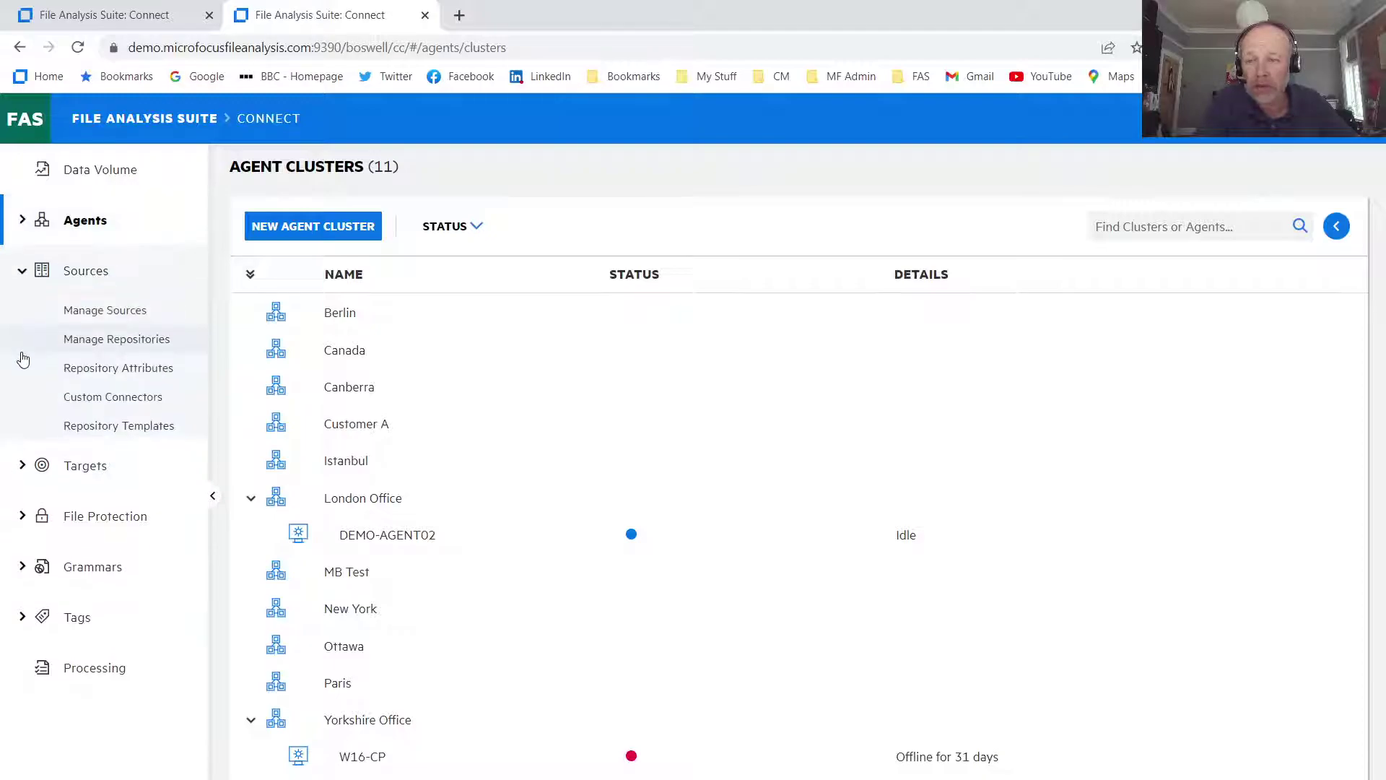
click(123, 314)
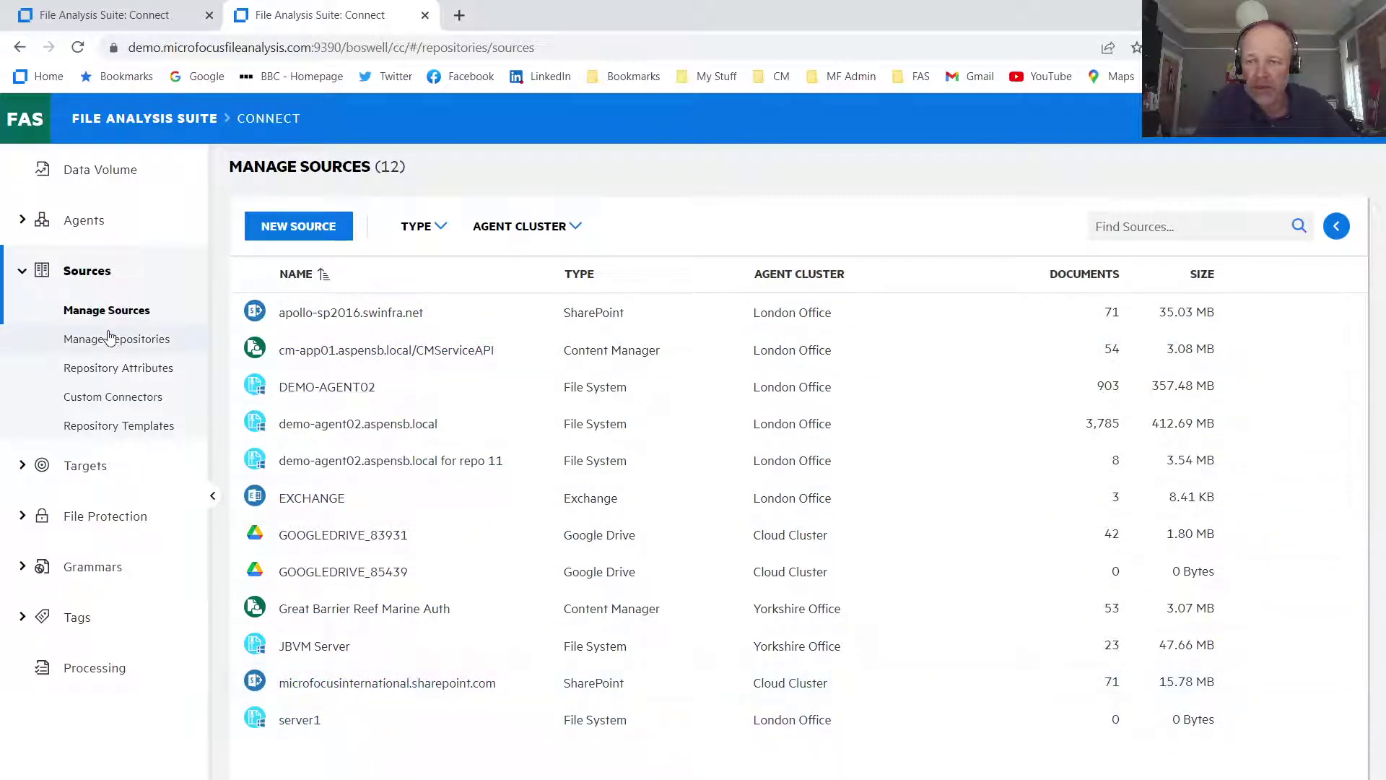
- Review the repositories list and the analysis type of each repository, down to the Demo Teams Site
click(136, 346)
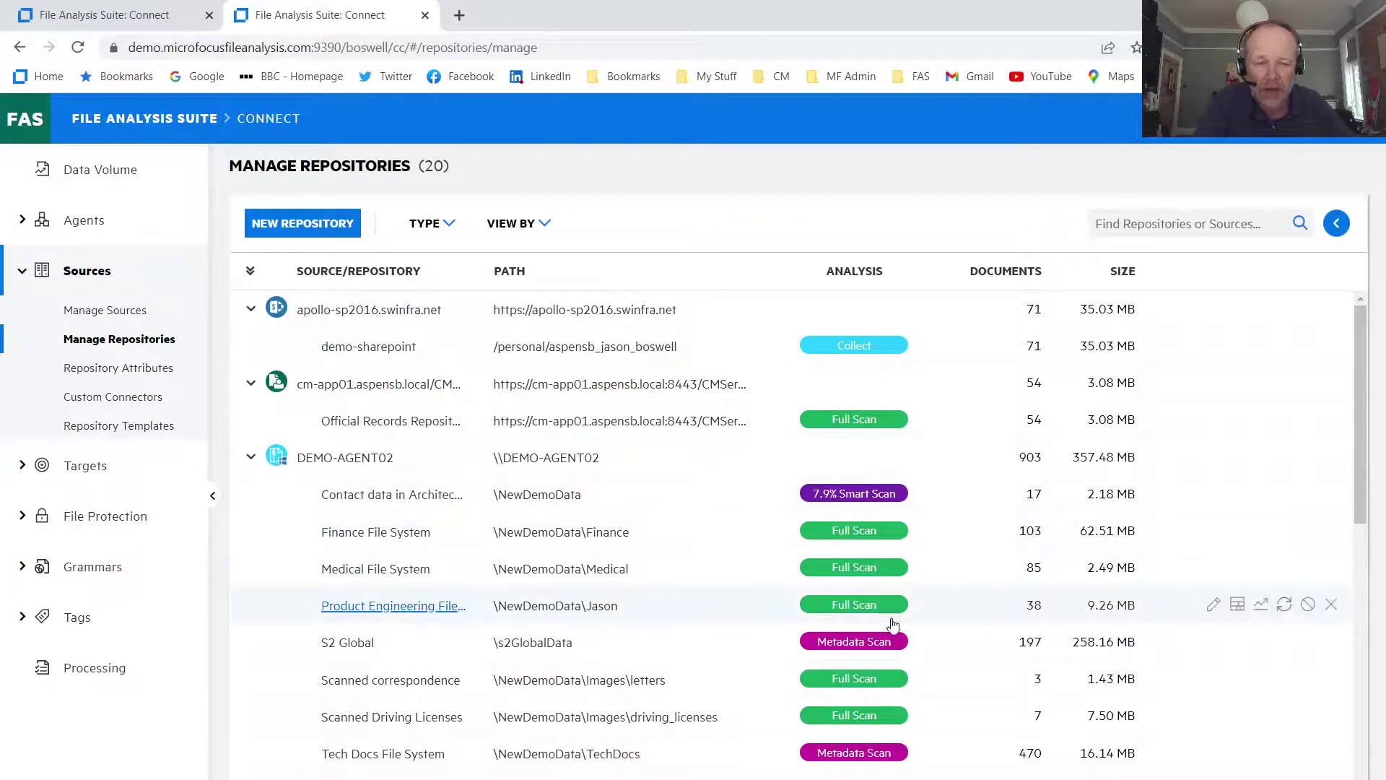
scroll(917, 562, down, 1)
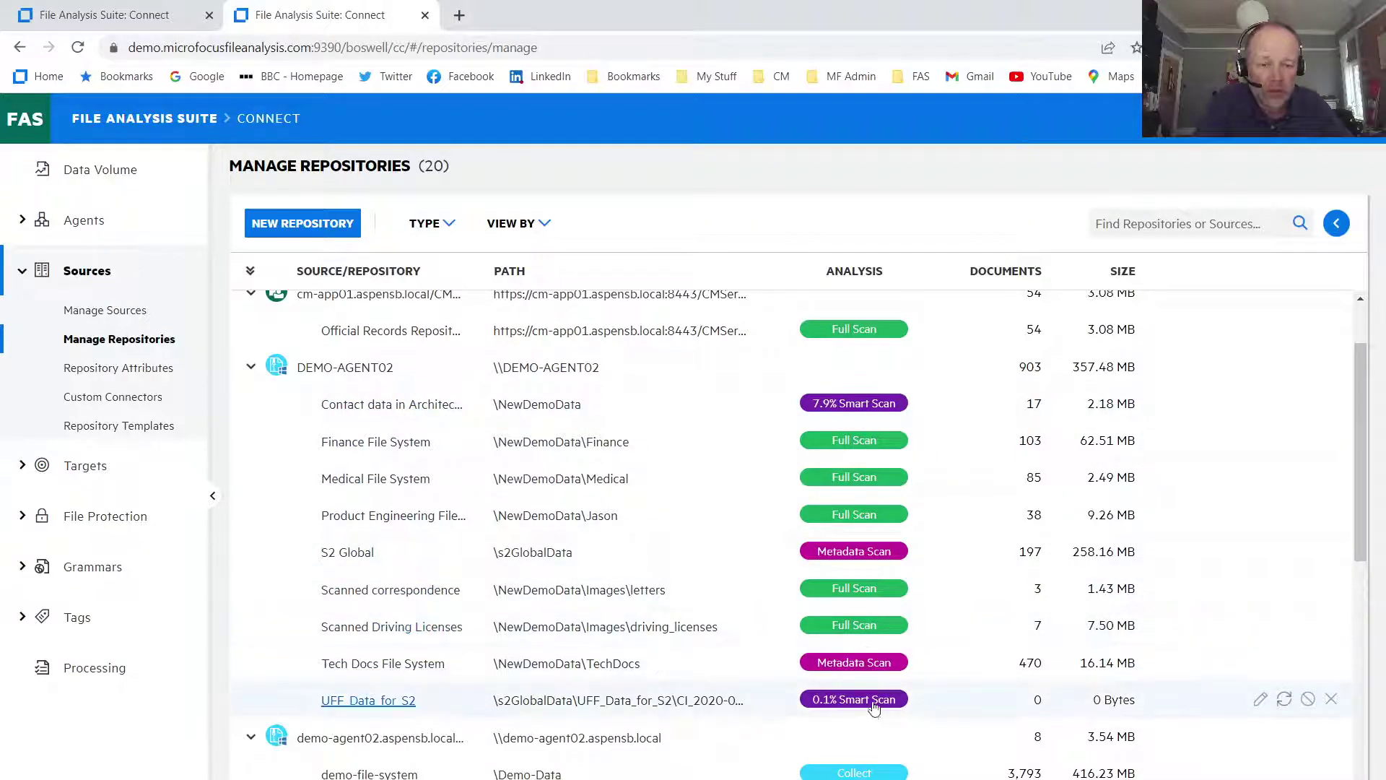
scroll(881, 657, down, 3)
scroll(901, 554, down, 6)
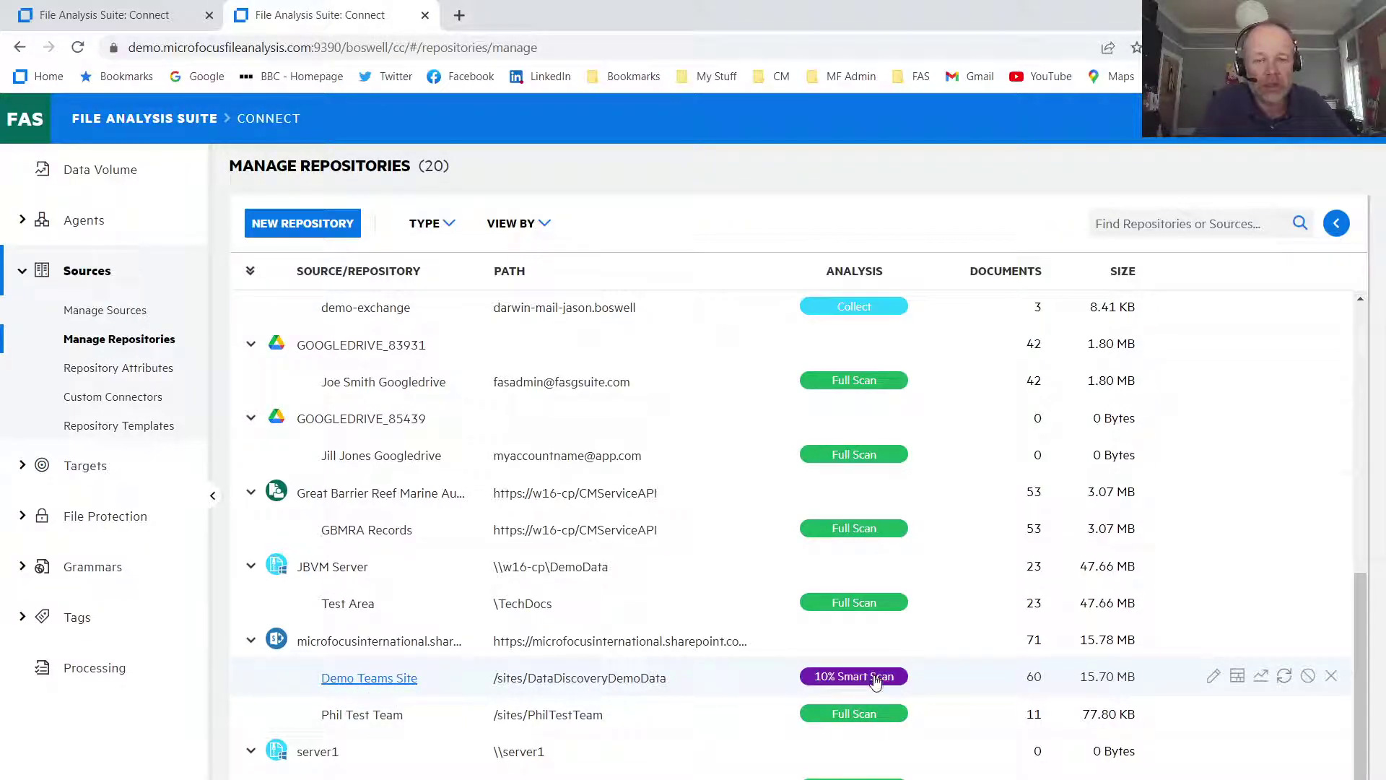
- Review the Demo Teams Site repository's settings from General through Grammar Entities, and close them without saving
click(1214, 679)
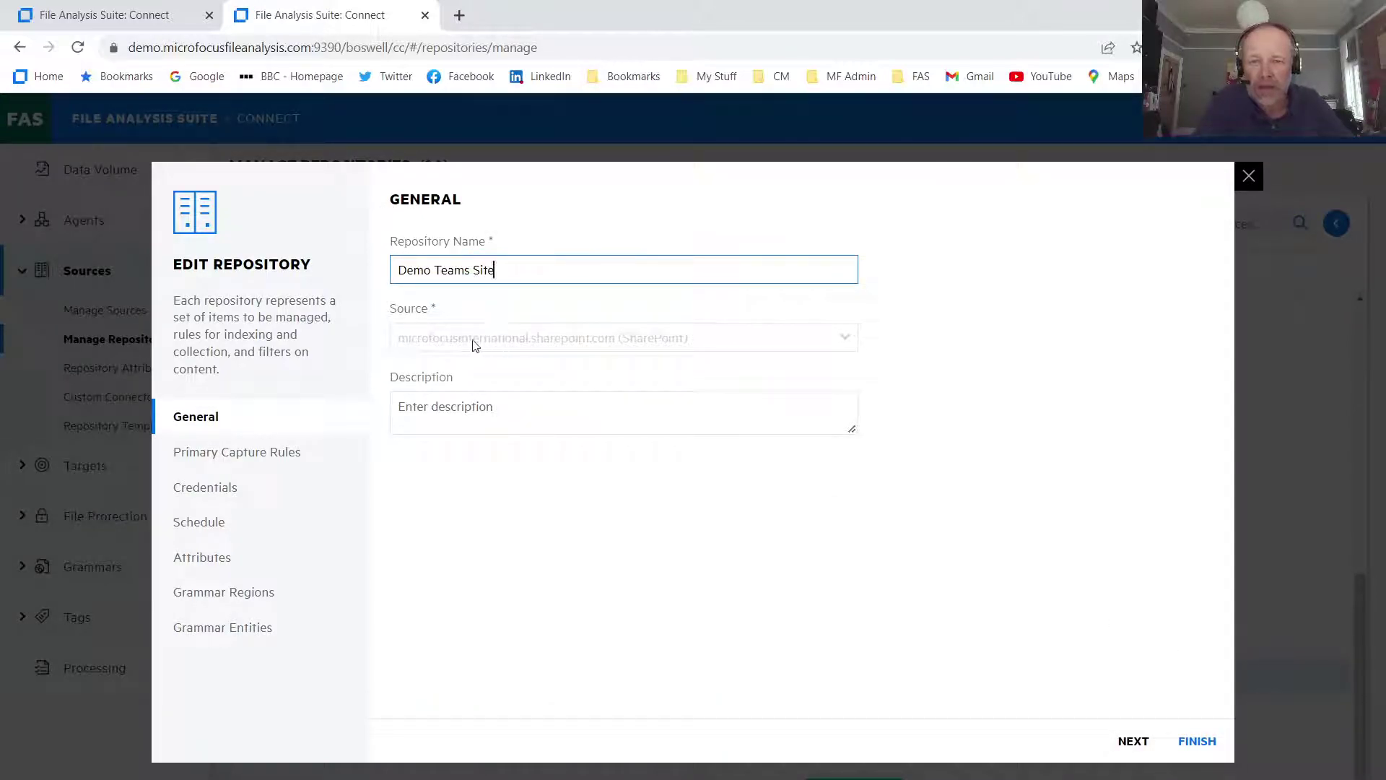
click(1130, 747)
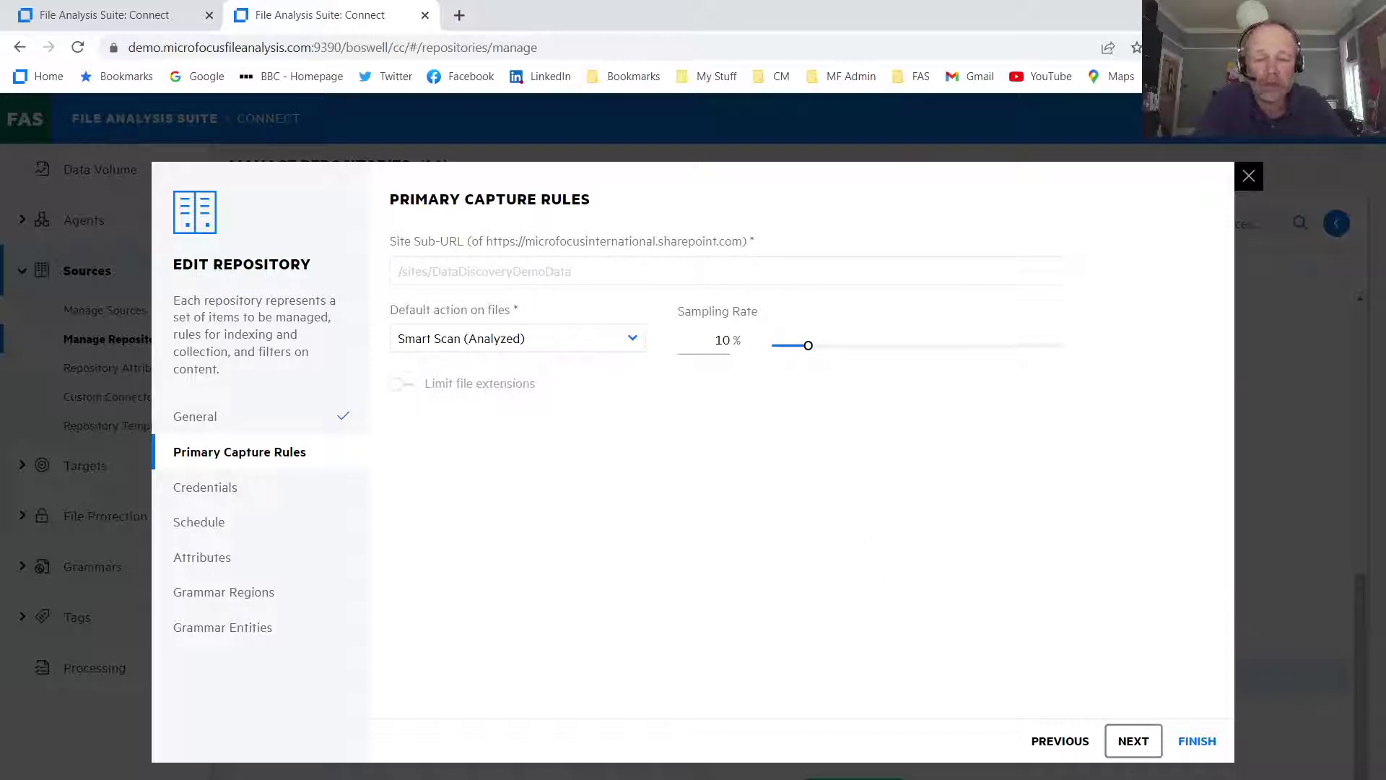
click(1134, 744)
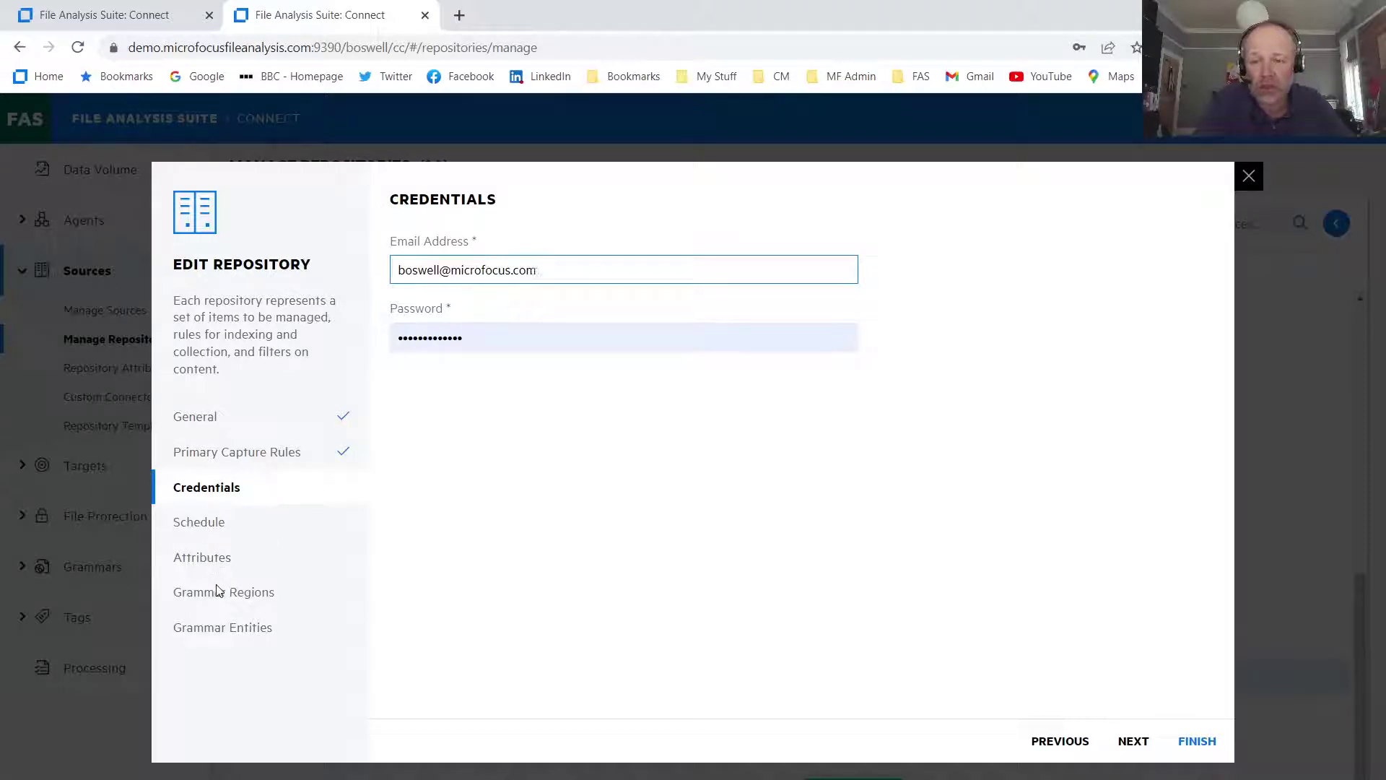
click(1135, 744)
click(1135, 744)
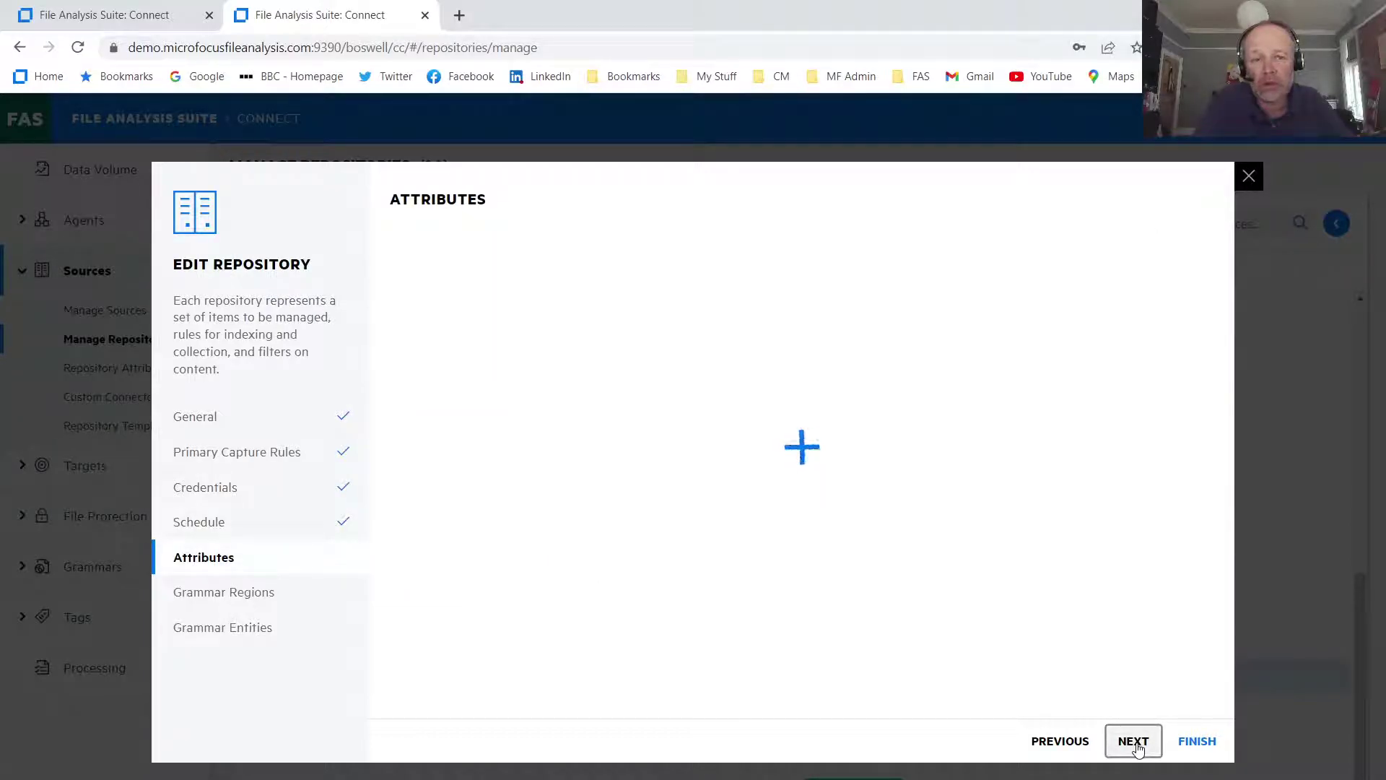
click(1135, 744)
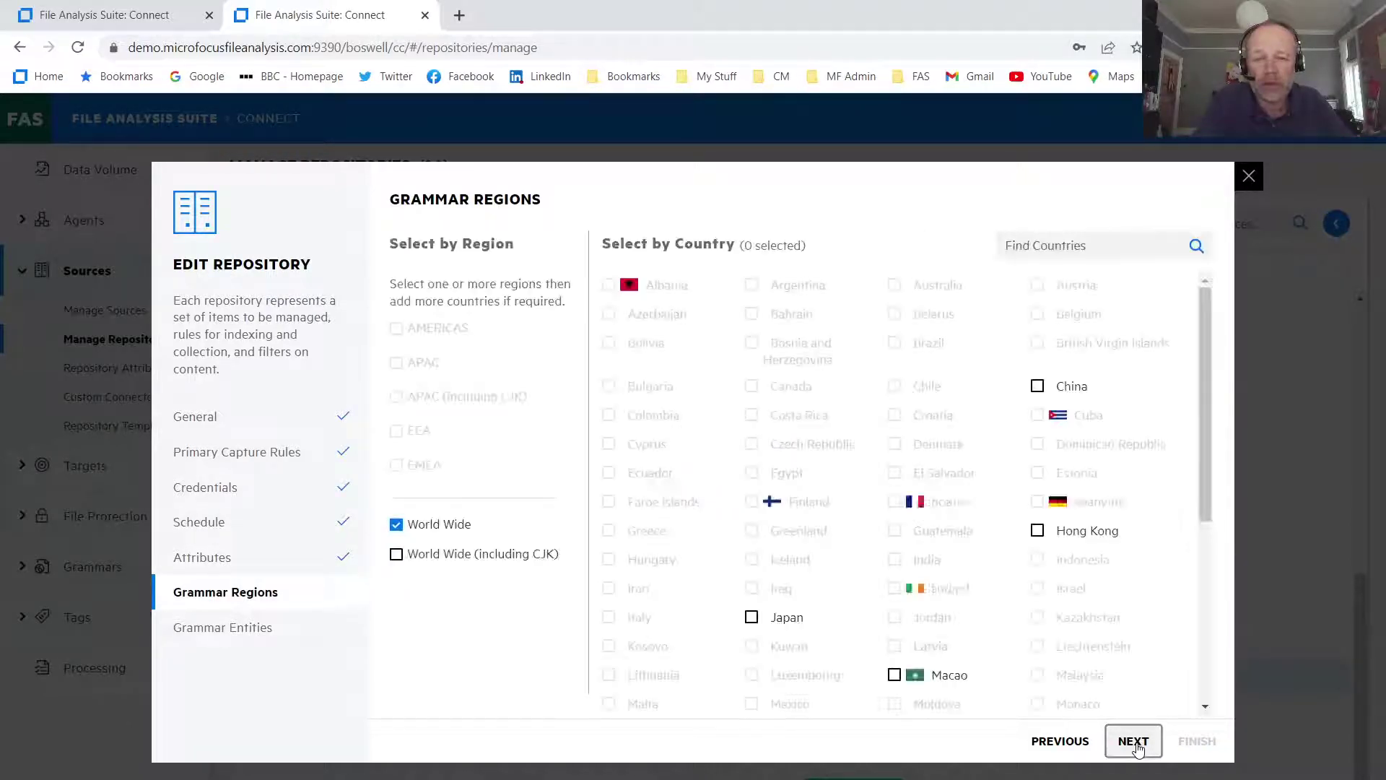
click(1135, 744)
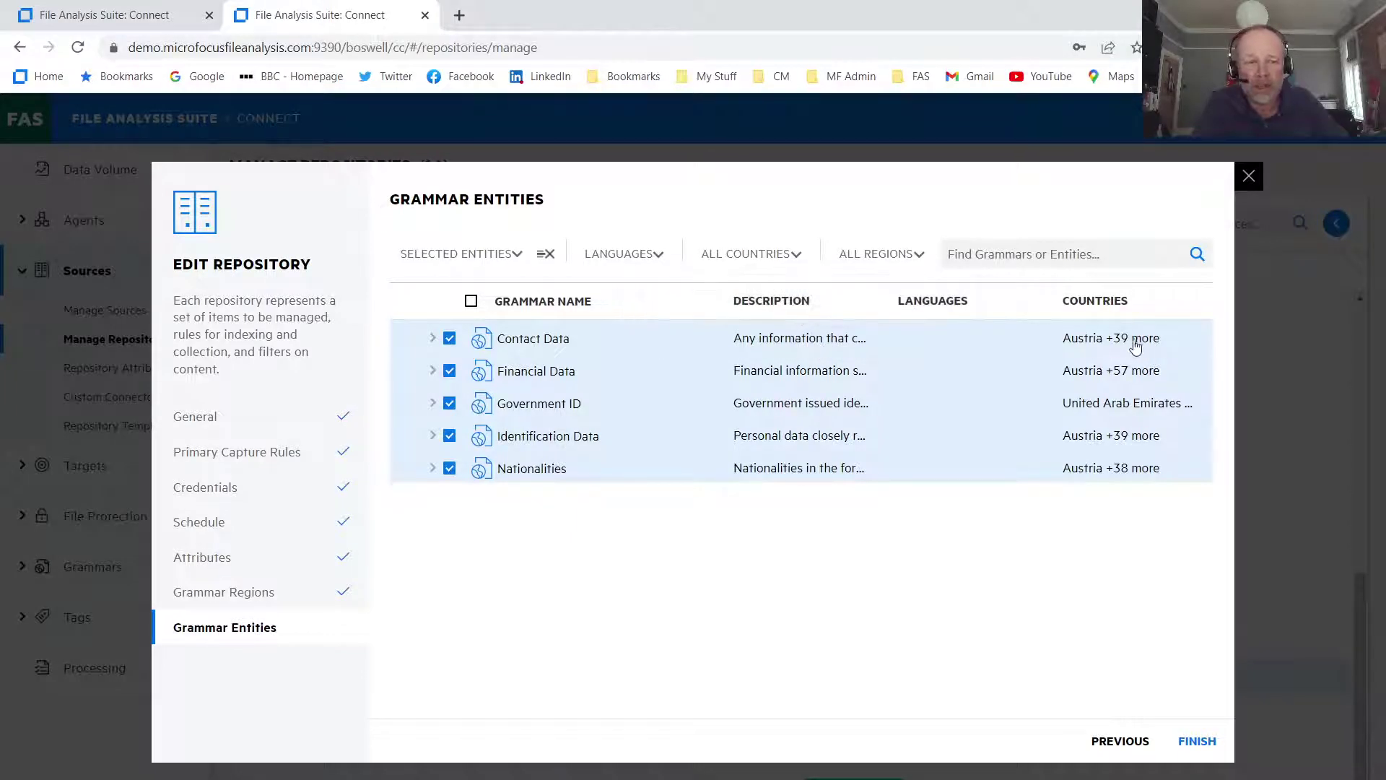
click(1248, 177)
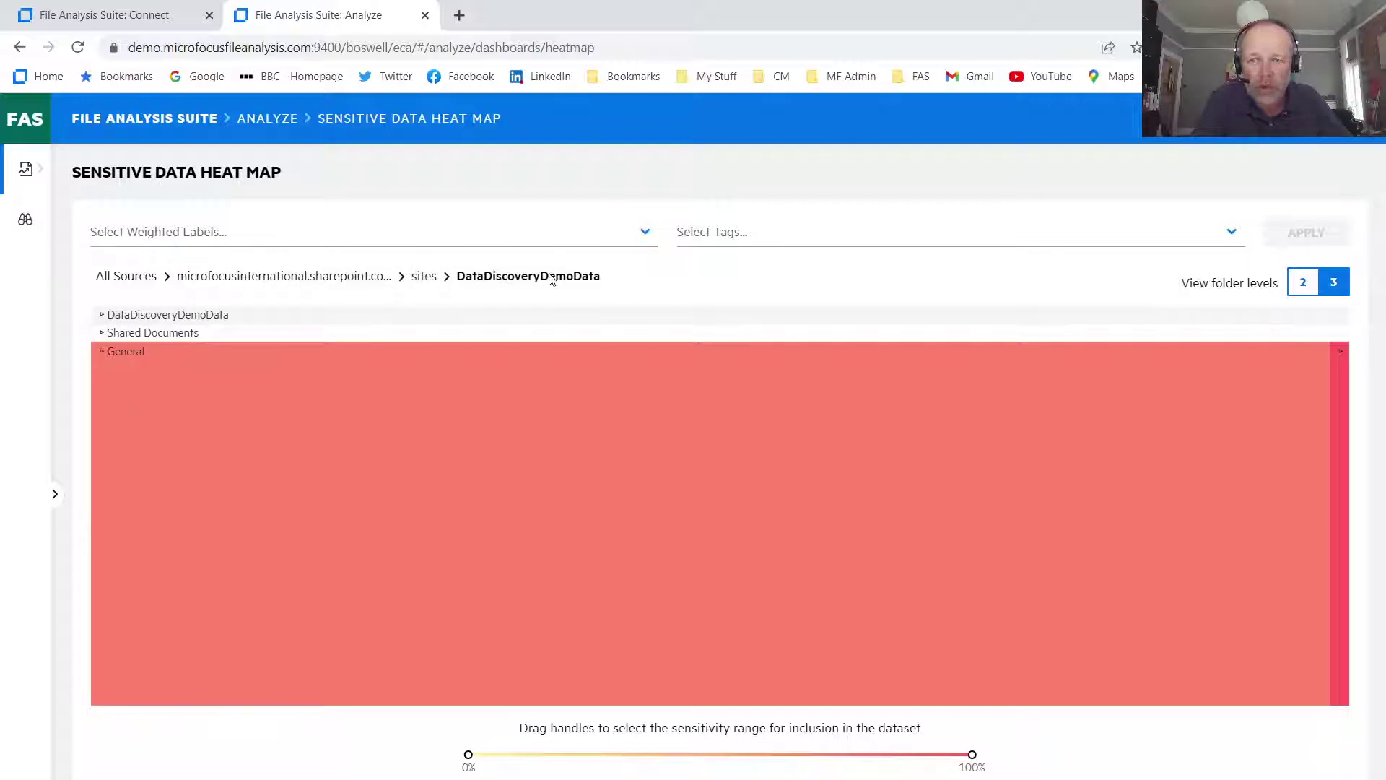
- Drill into the General folder on the sensitive data heat map and view the Office Party folder's items
mouse_move(191, 347)
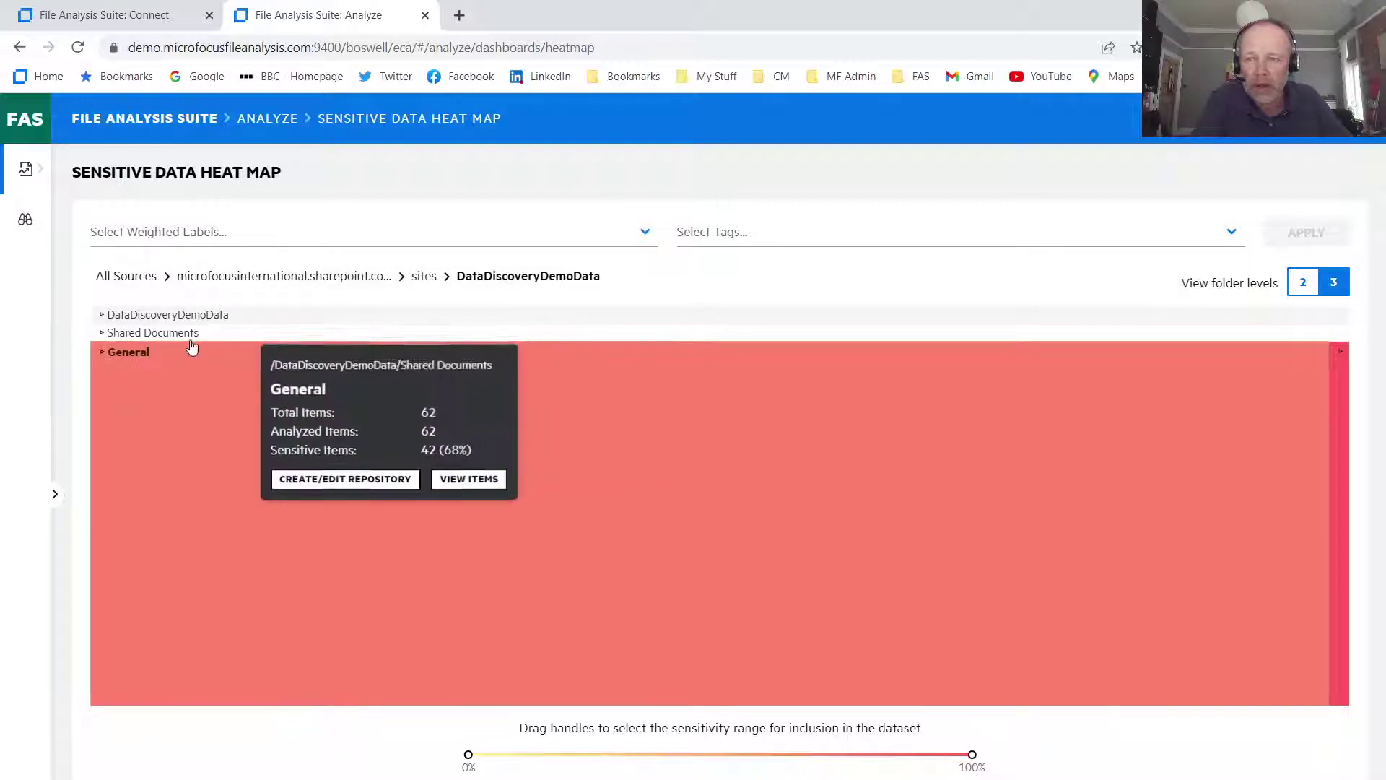
click(112, 355)
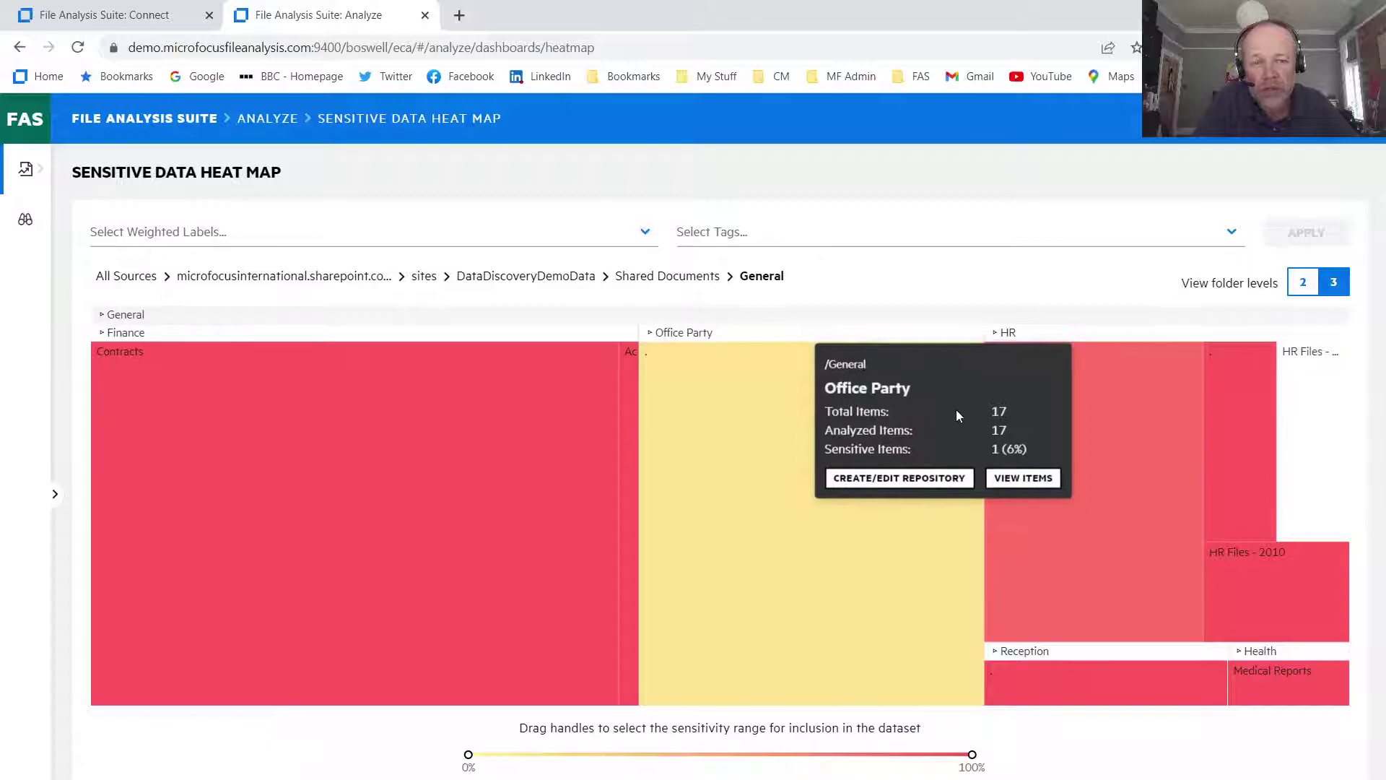
click(1034, 487)
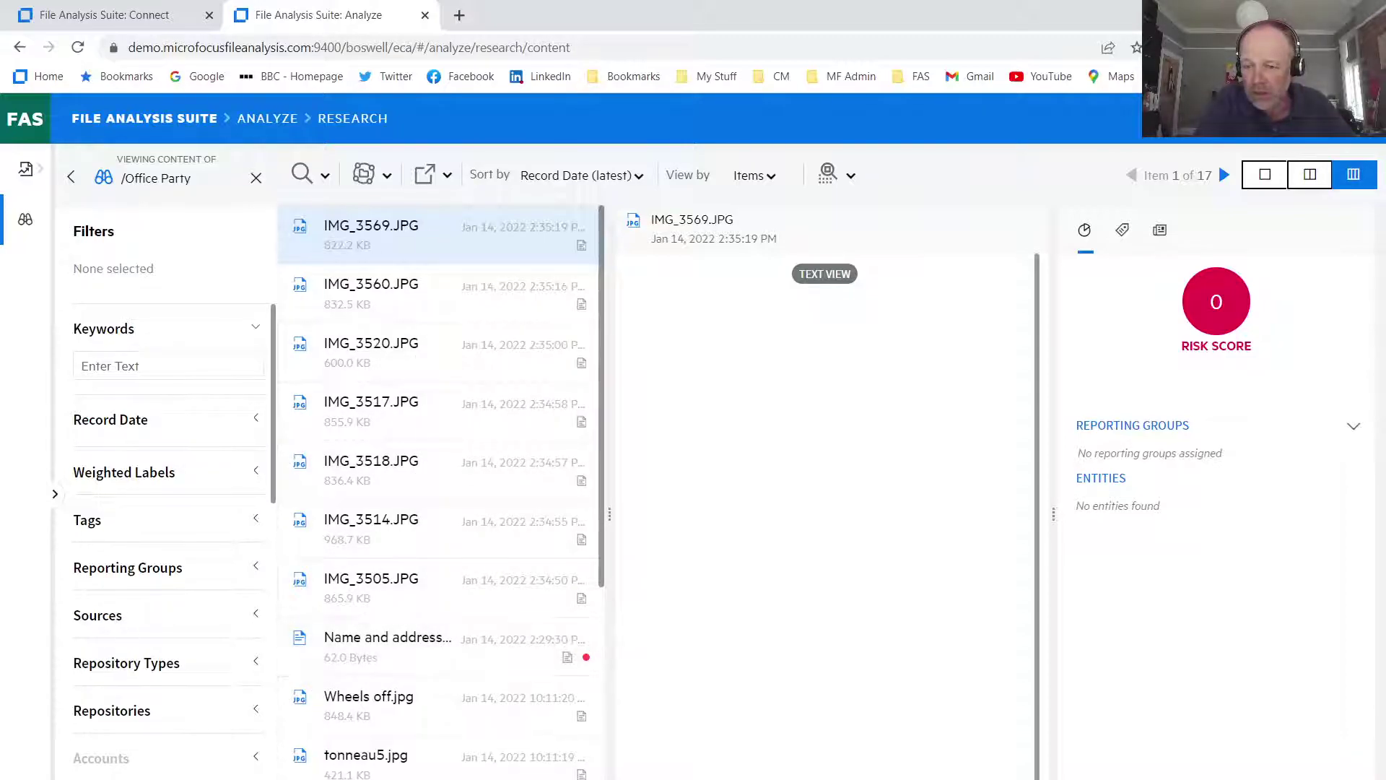
- Filter the Office Party items by the Text file type to inspect the sensitive text file
scroll(207, 744, down, 2)
click(176, 694)
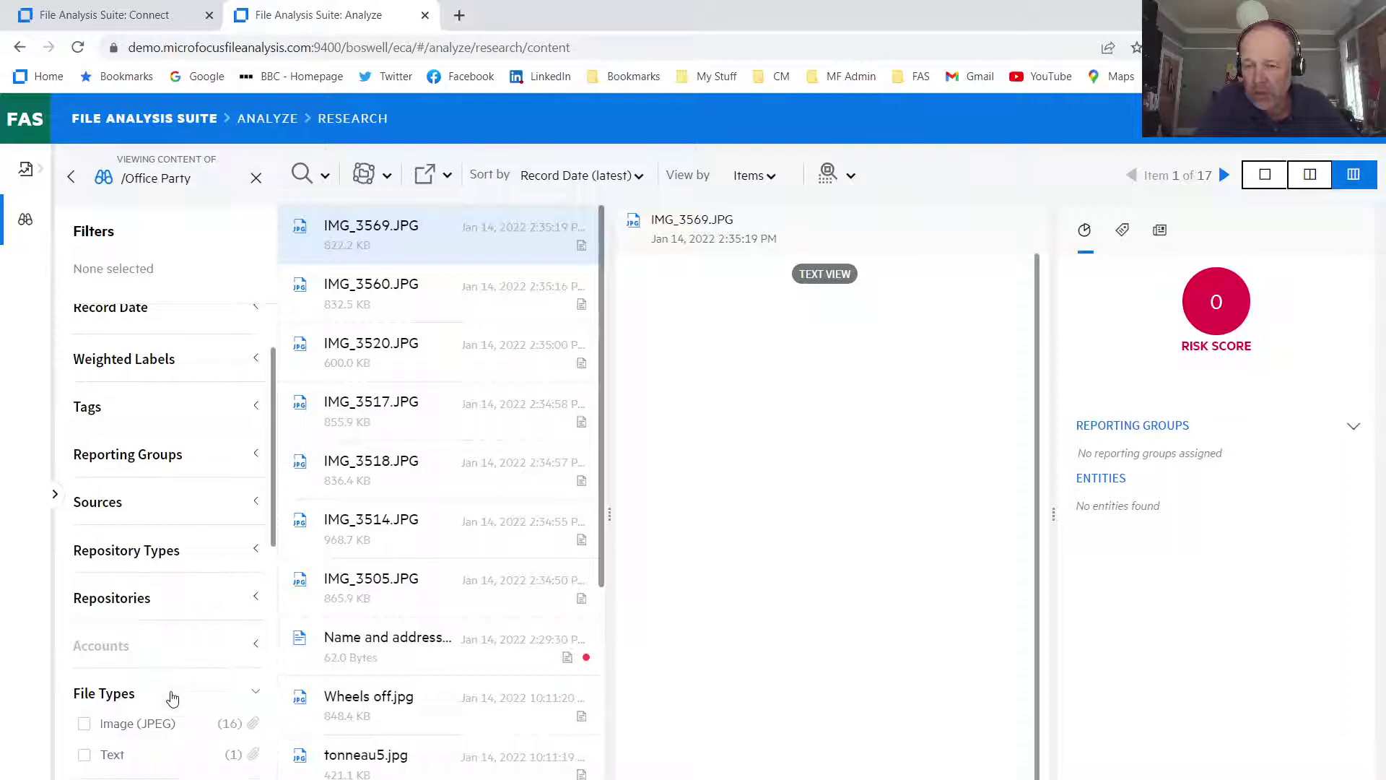
scroll(181, 686, down, 2)
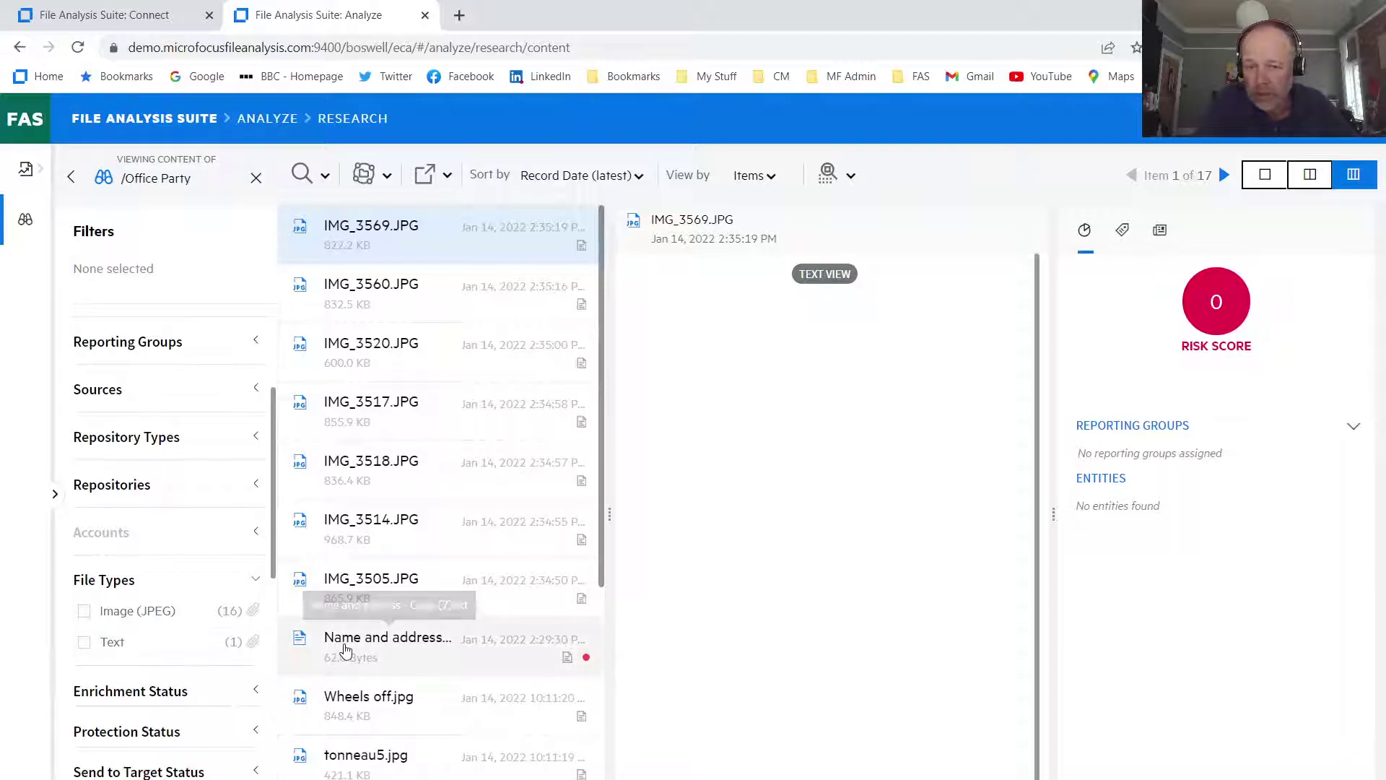
click(84, 642)
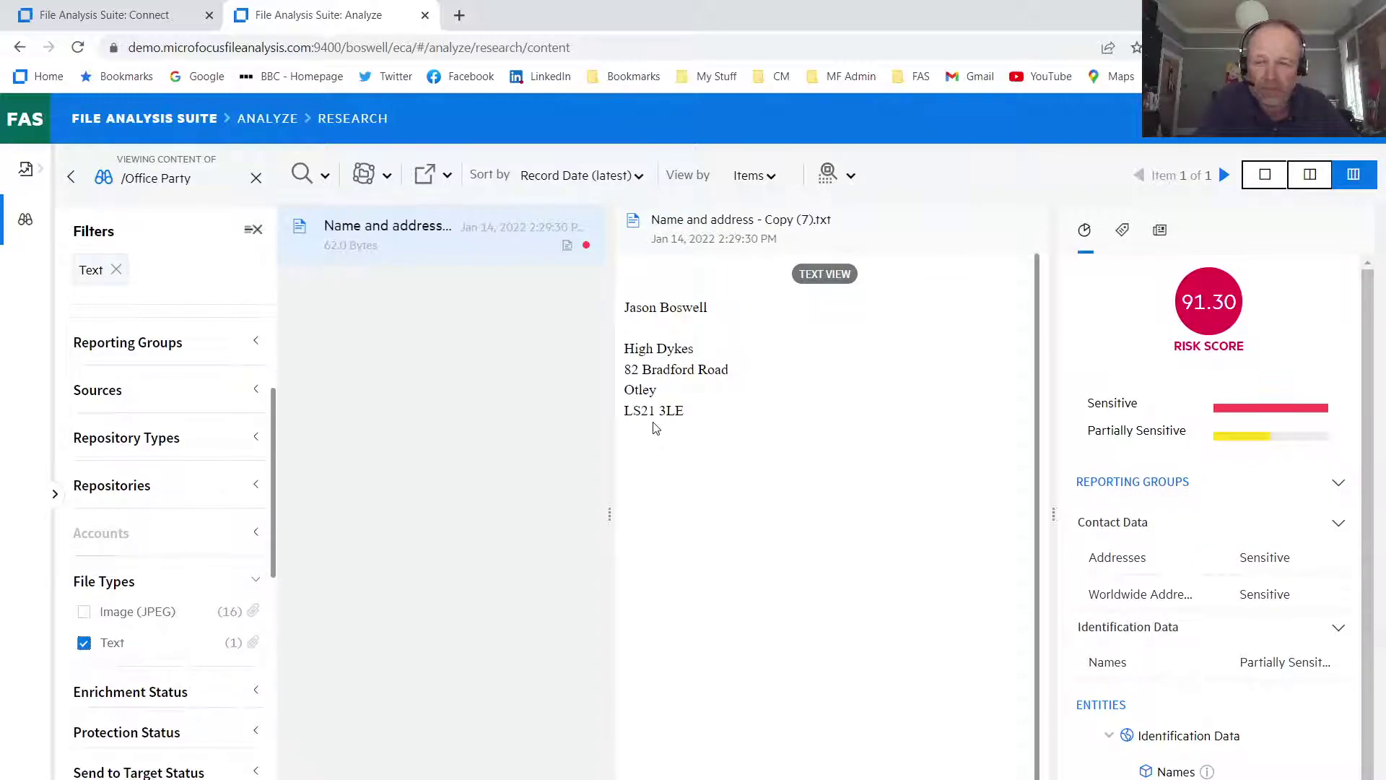
- Return to the sensitive data heat map and examine the Finance, HR Files - 2010 and Medical Reports folder summaries
click(21, 49)
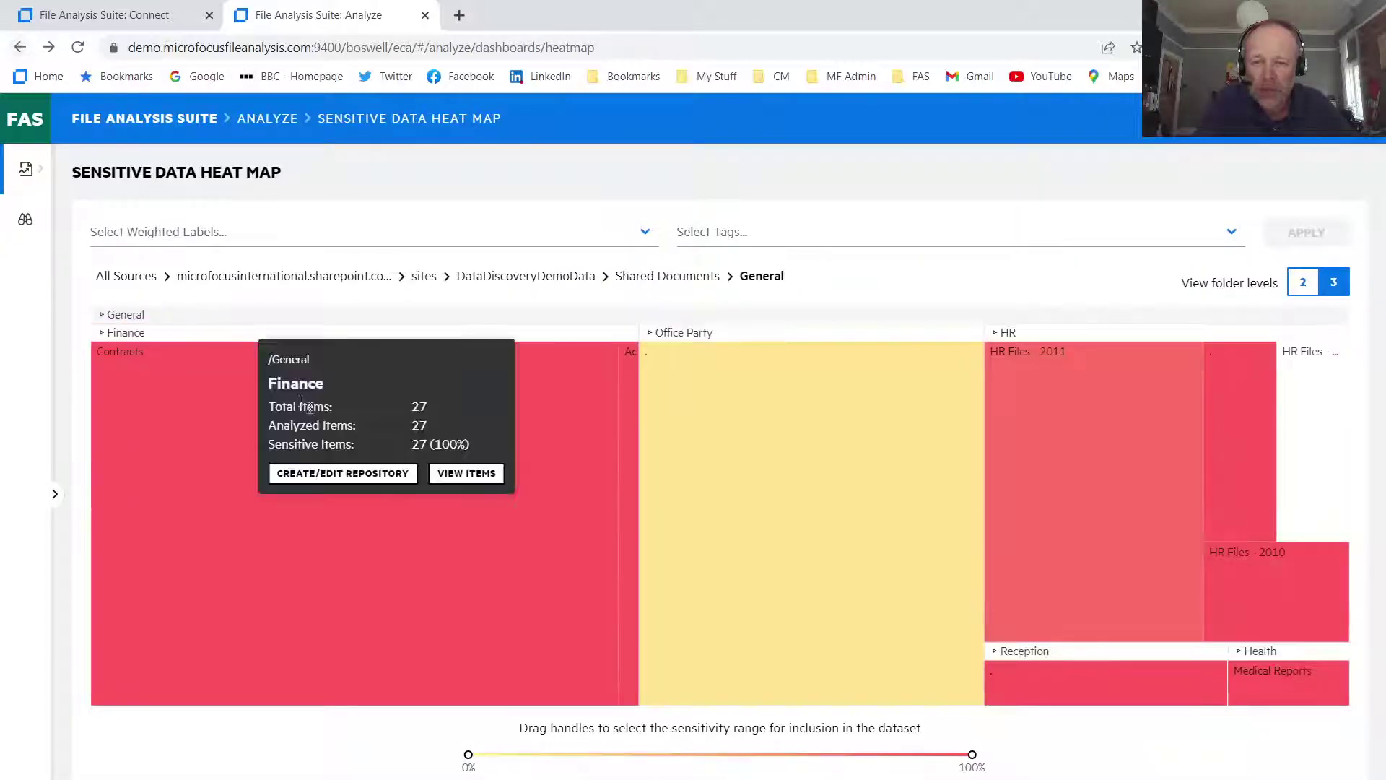
mouse_move(142, 343)
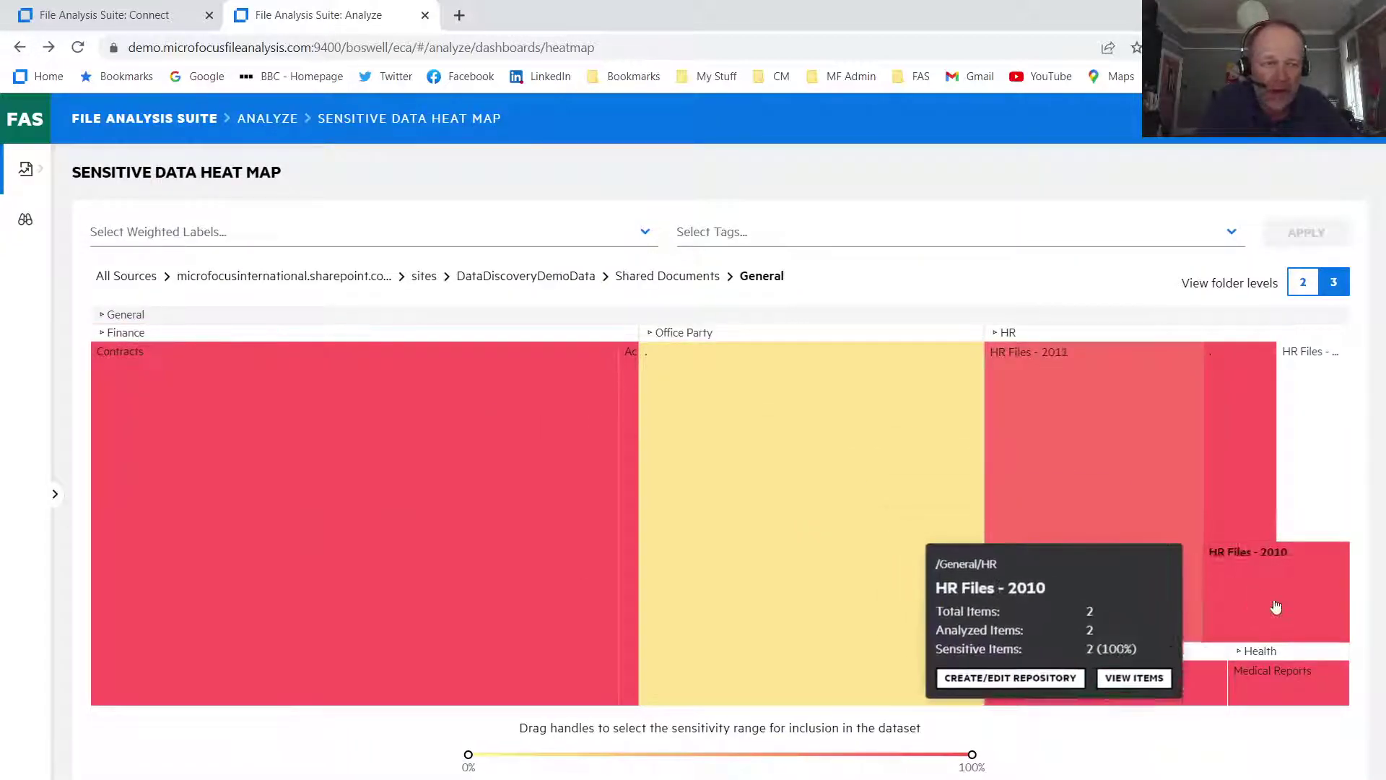
mouse_move(1306, 674)
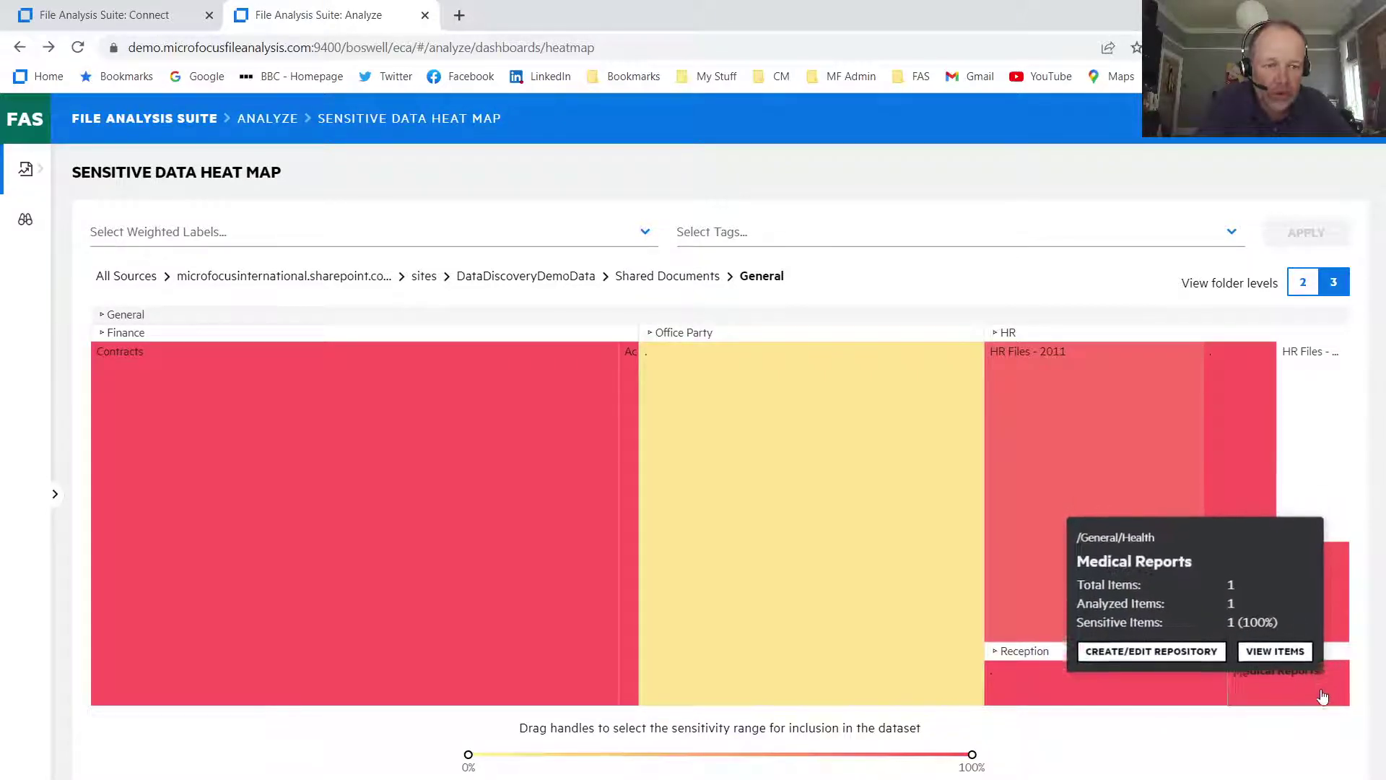
mouse_move(648, 697)
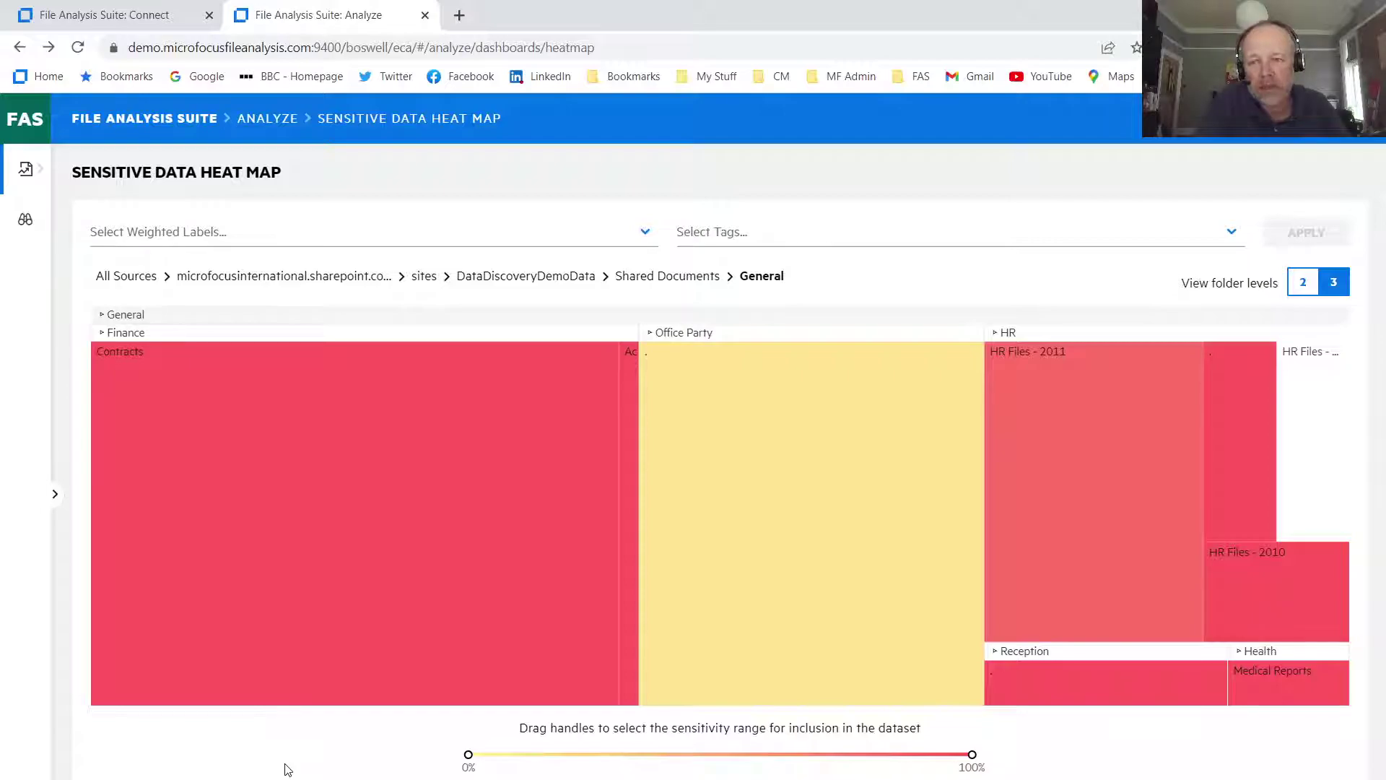
- Start creating a repository from the Finance folder's Contracts block on the heat map and name it Contracts
mouse_move(427, 548)
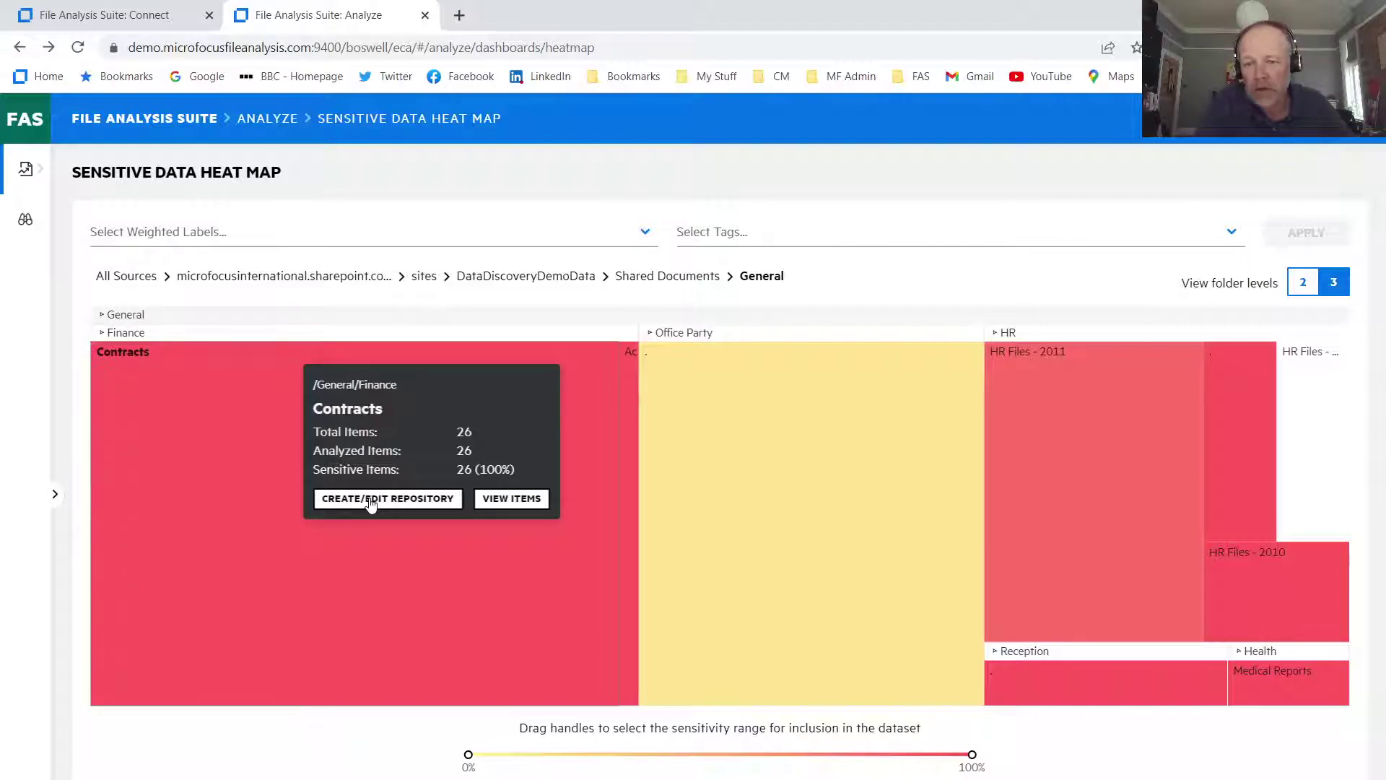
click(370, 499)
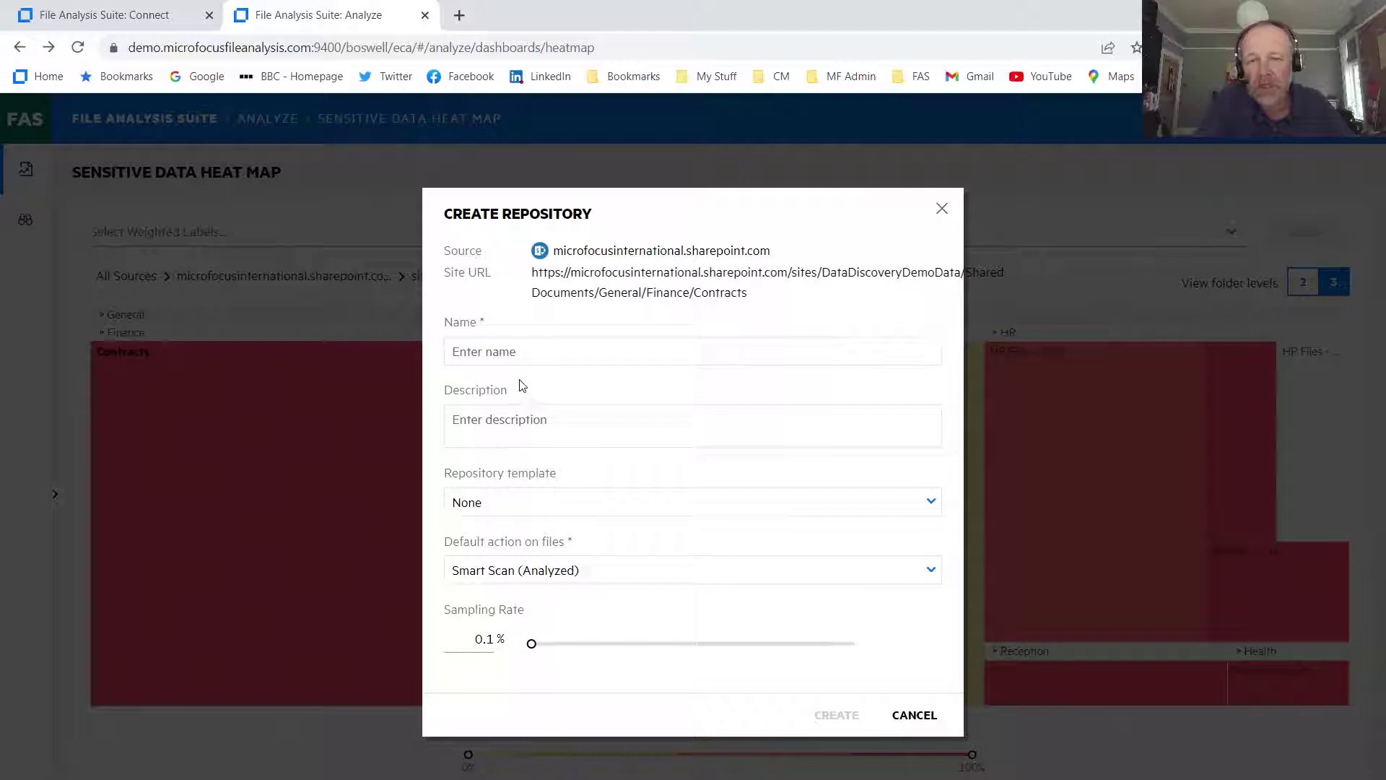
click(494, 352)
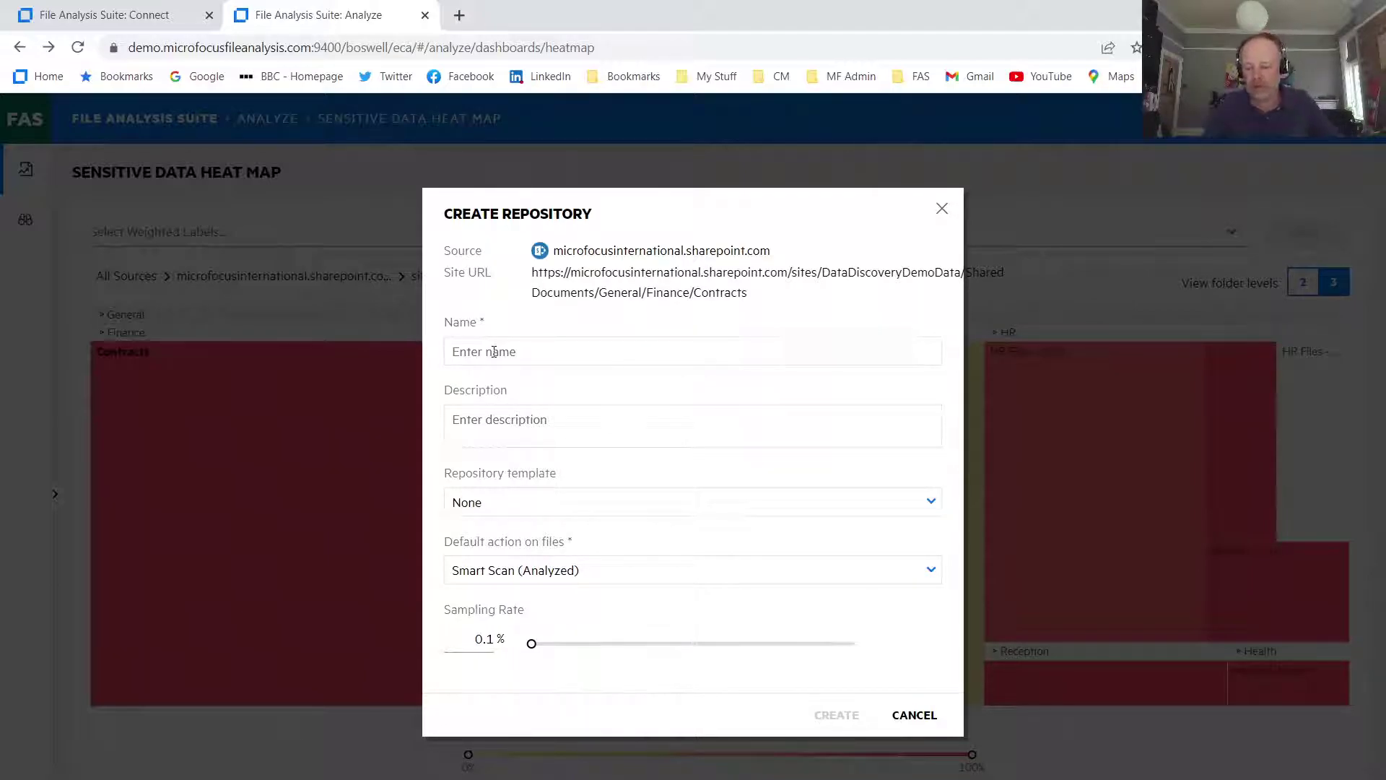
text(c)
key(BackSpace)
text(COnt)
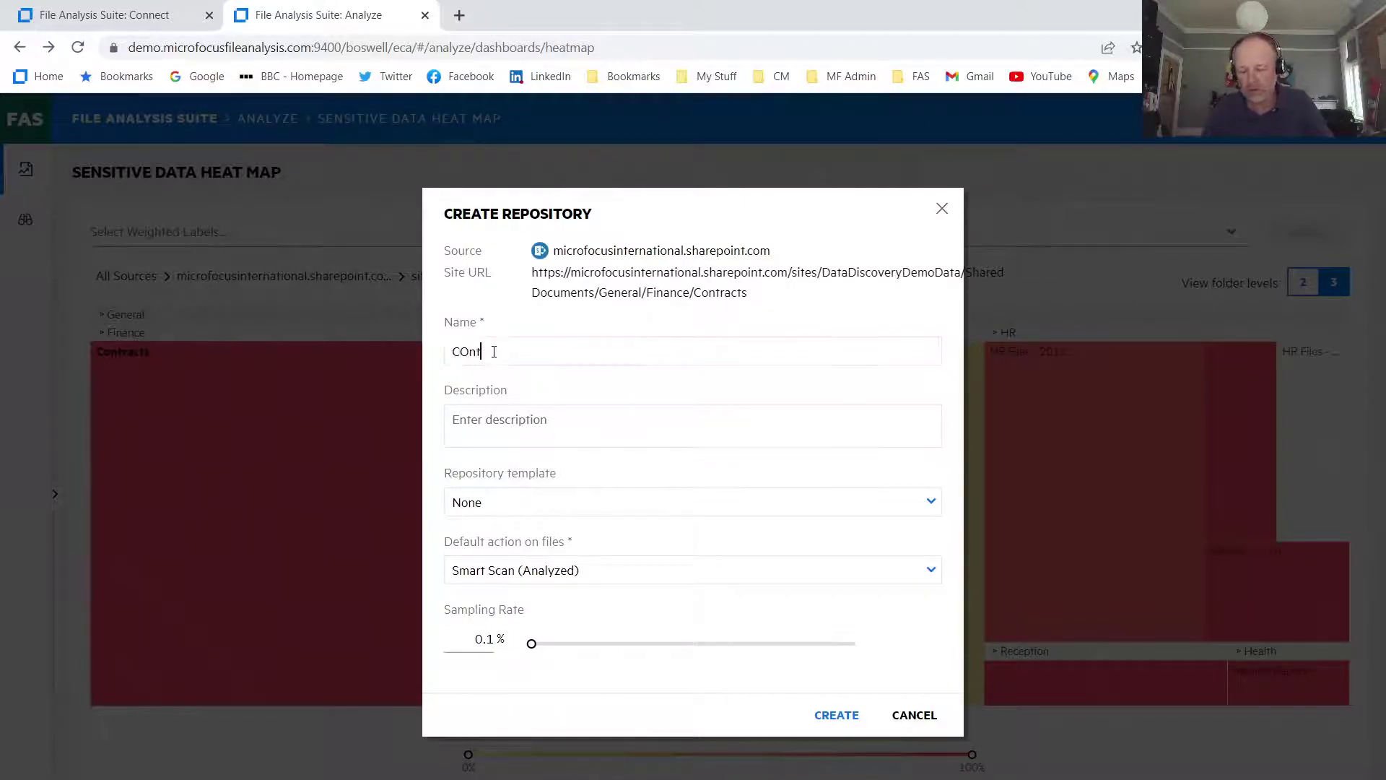
text(ract)
key(BackSpace)
key(BackSpace)
key(BackSpace)
key(BackSpace)
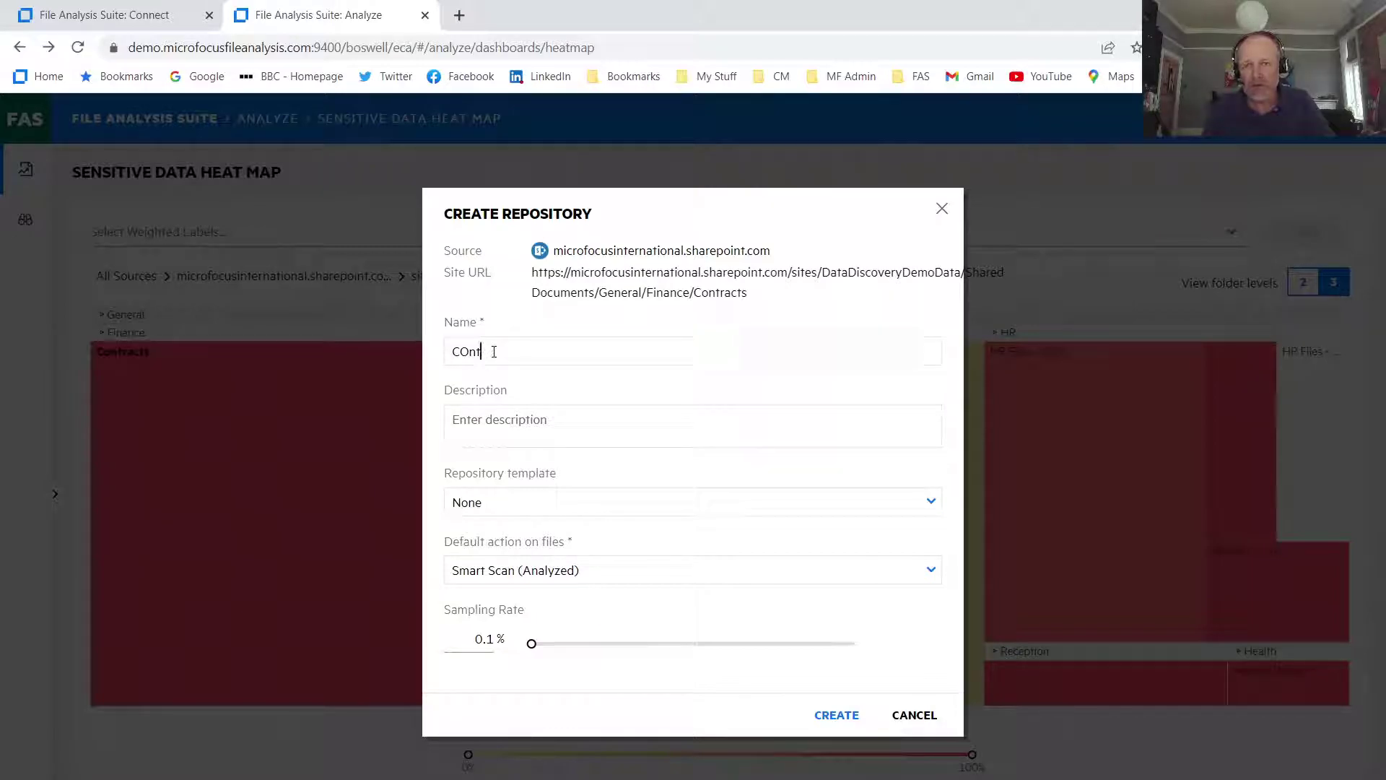
key(BackSpace)
key(BackSpace)
key(BackSpace)
key(BackSpace)
text(Cont)
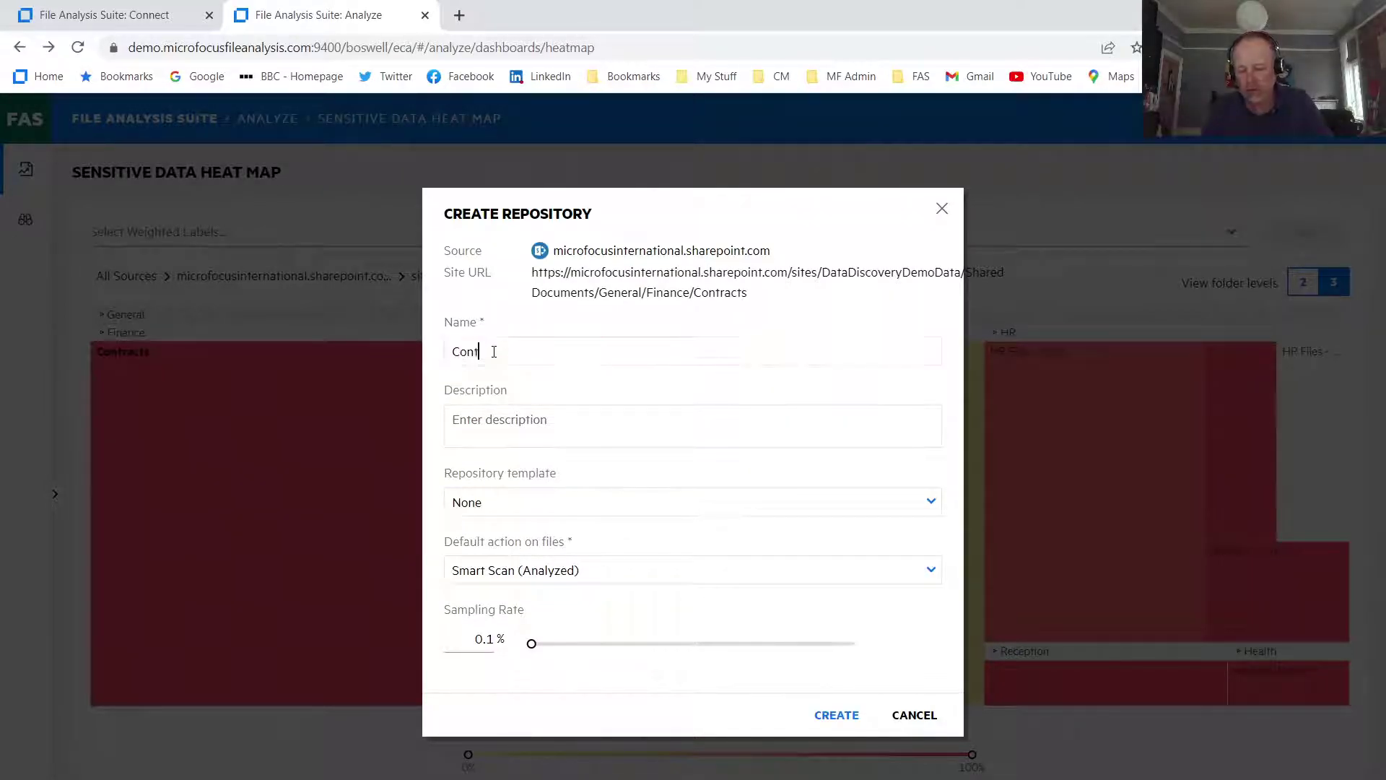
text(racts)
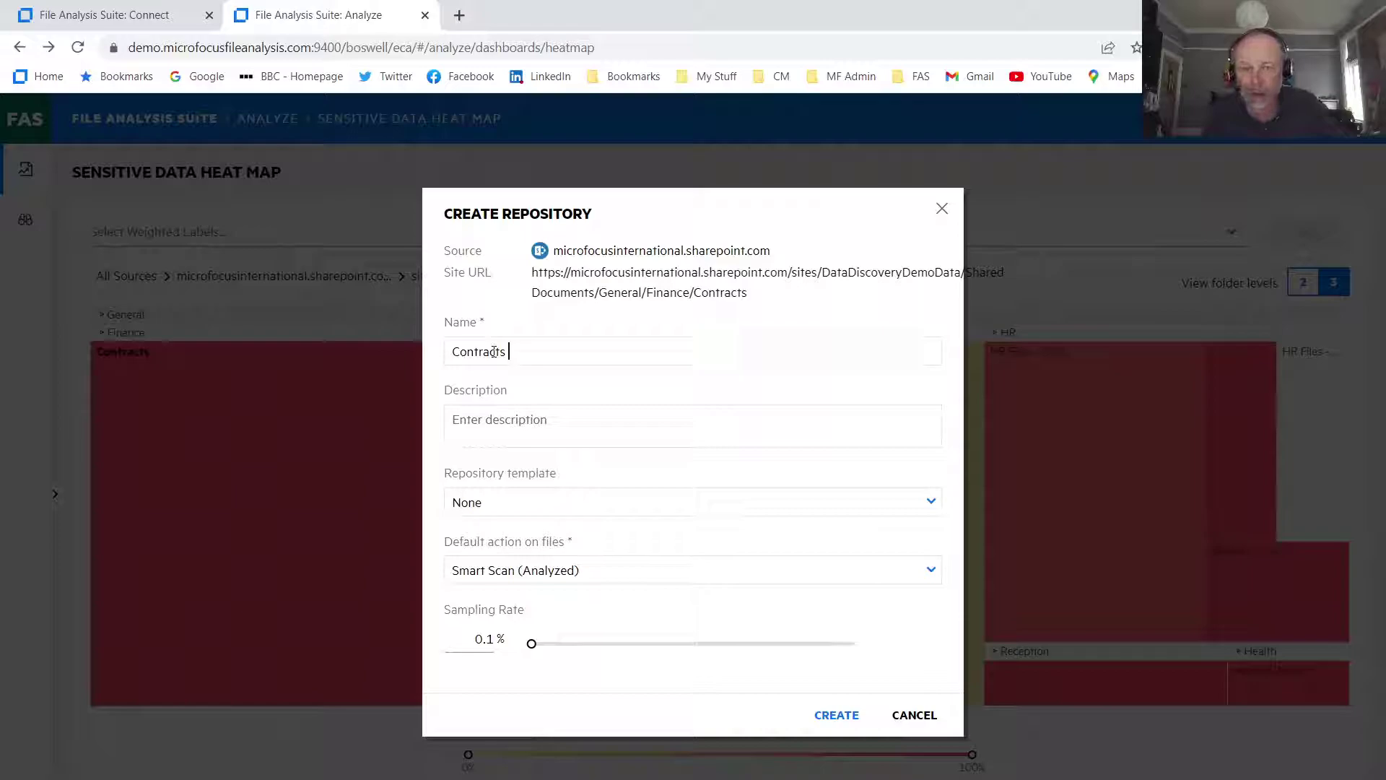
- Set the new repository's template to EMEA and its default file action to Full Scan (Analyzed), and cancel the creation
click(560, 505)
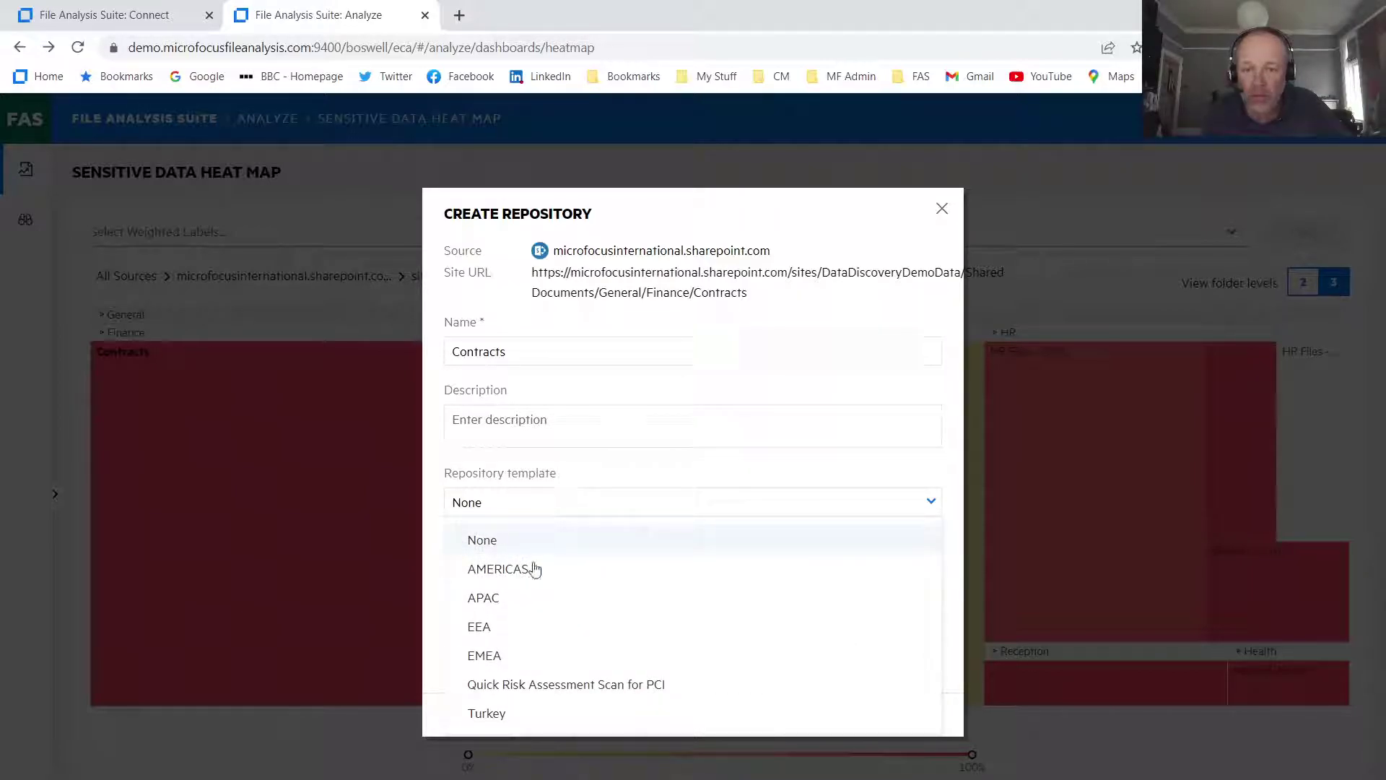
click(519, 664)
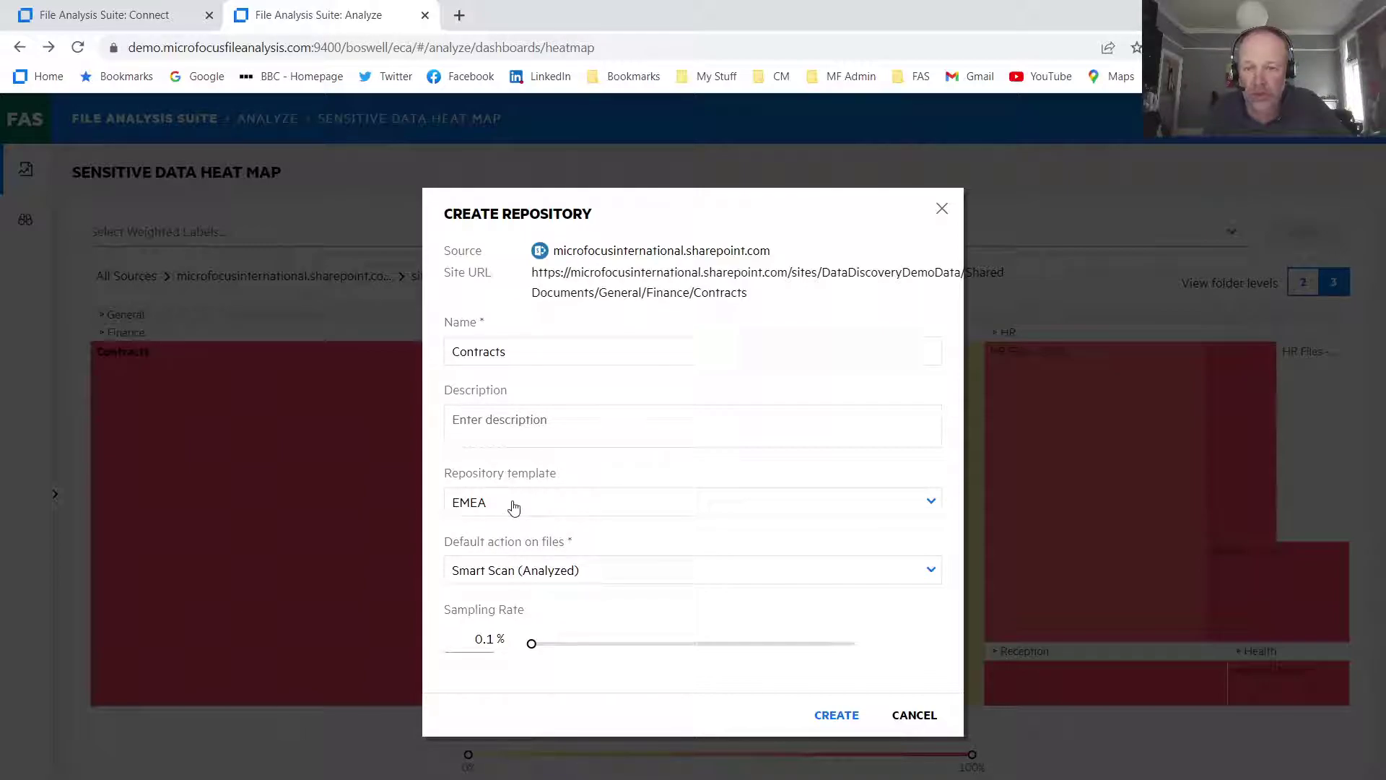
click(551, 574)
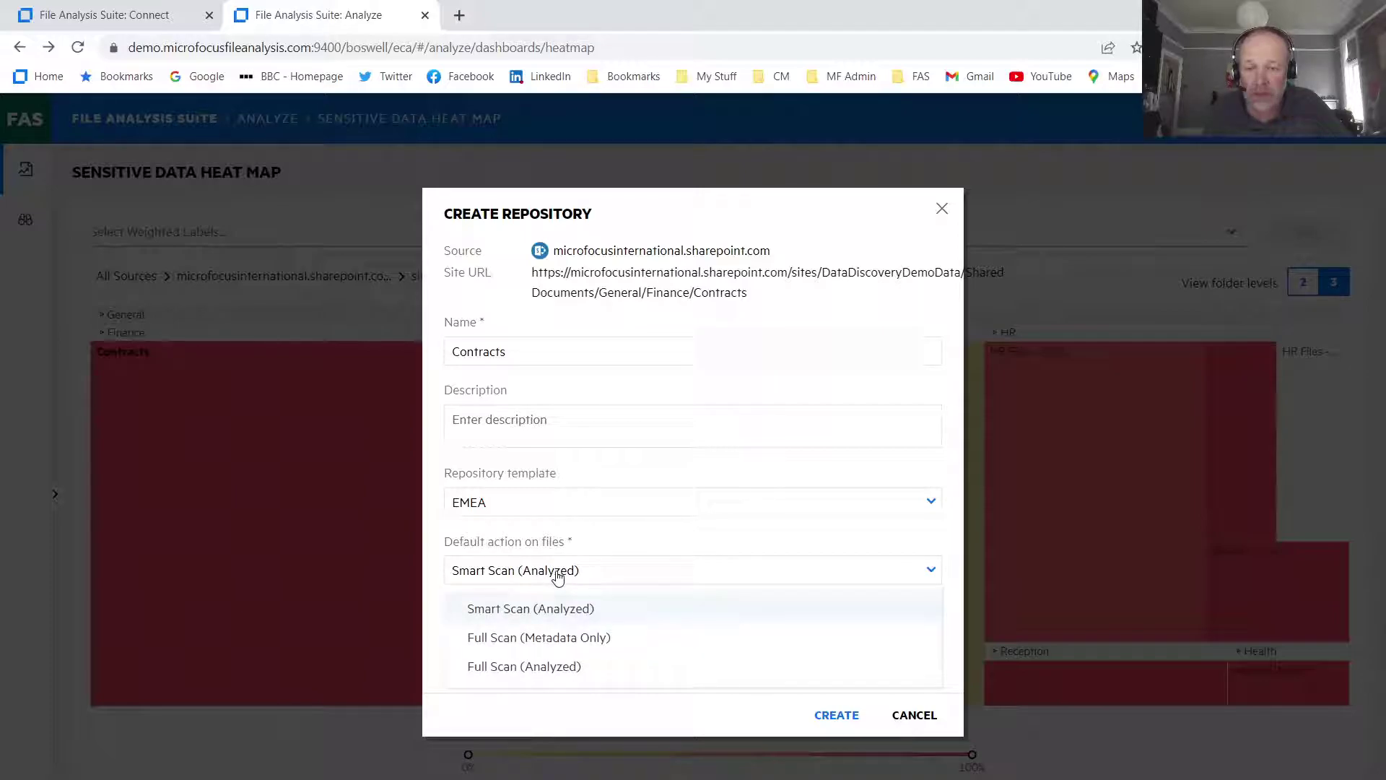
click(525, 667)
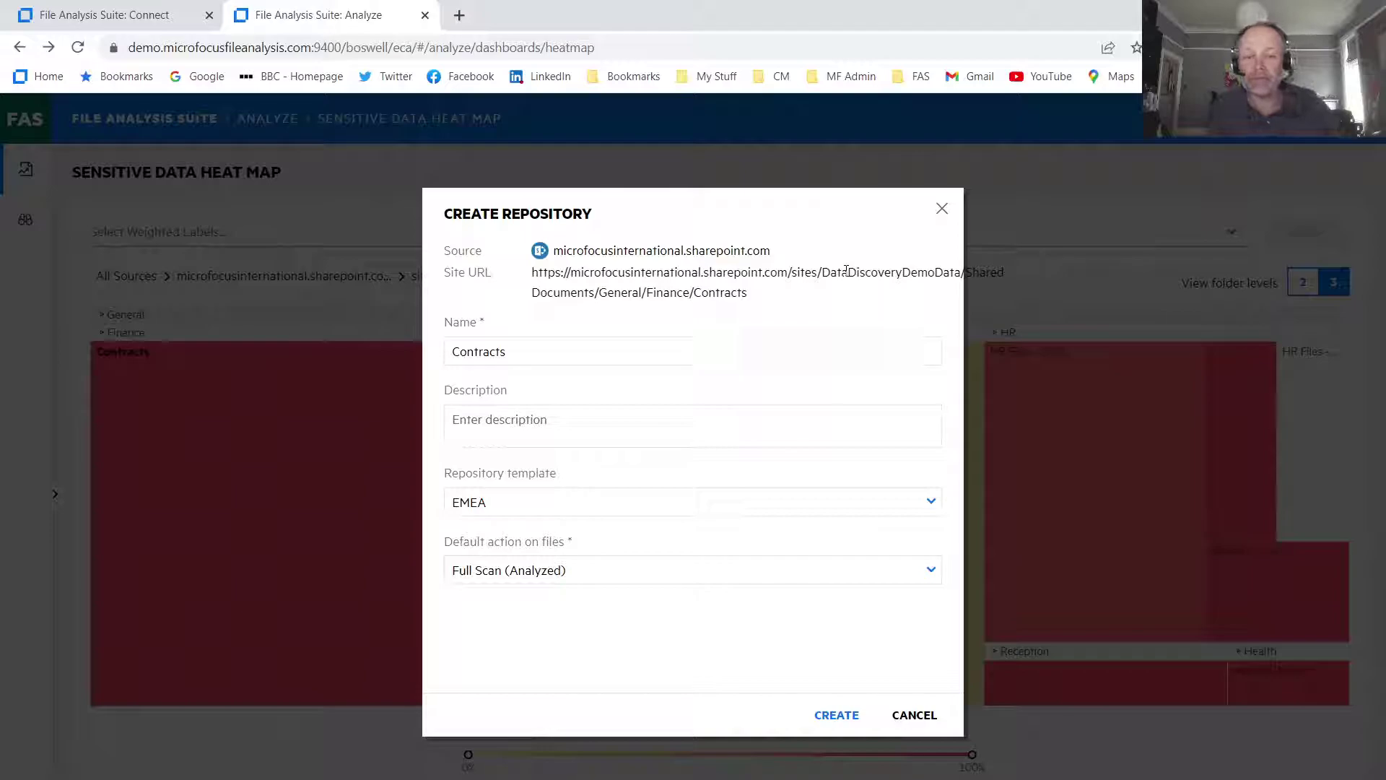
click(914, 716)
- Return to the File Analysis Suite home page
click(36, 124)
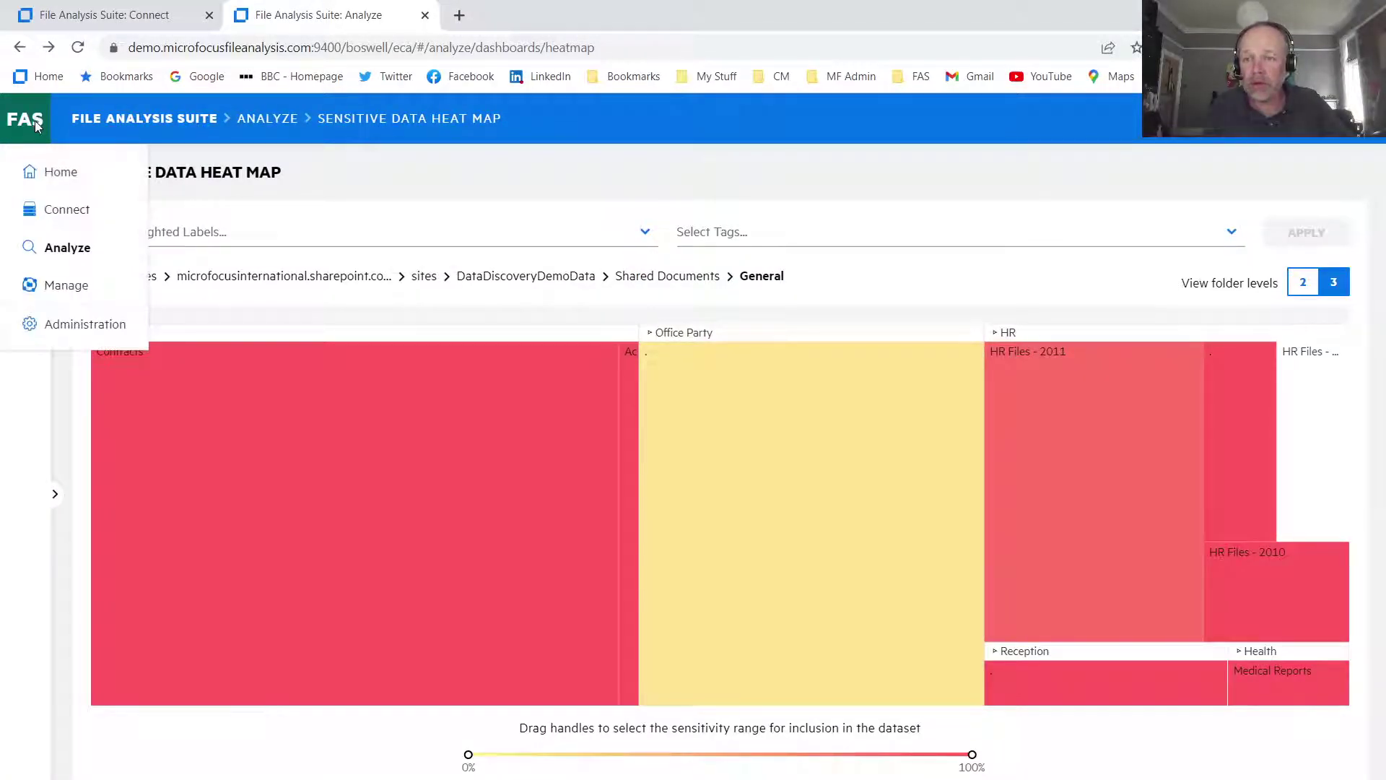
click(61, 181)
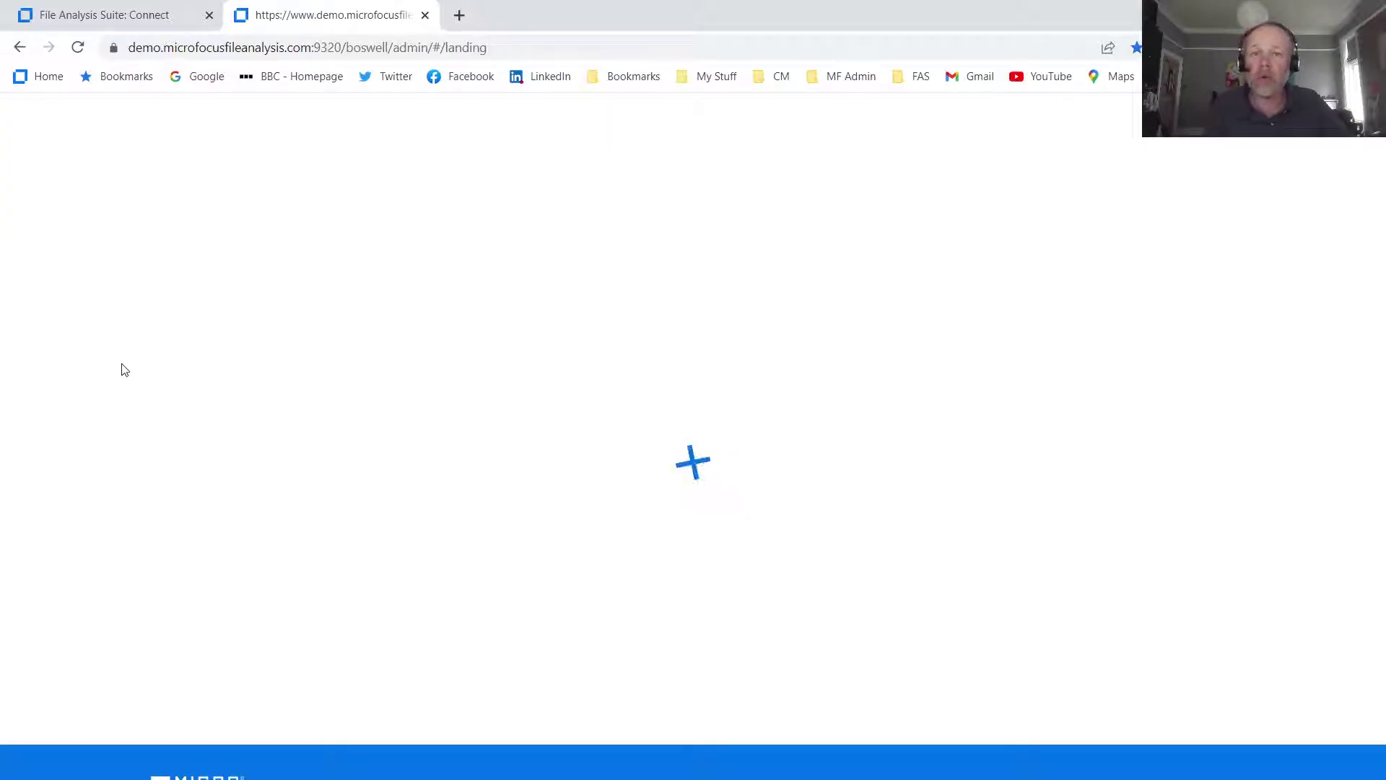